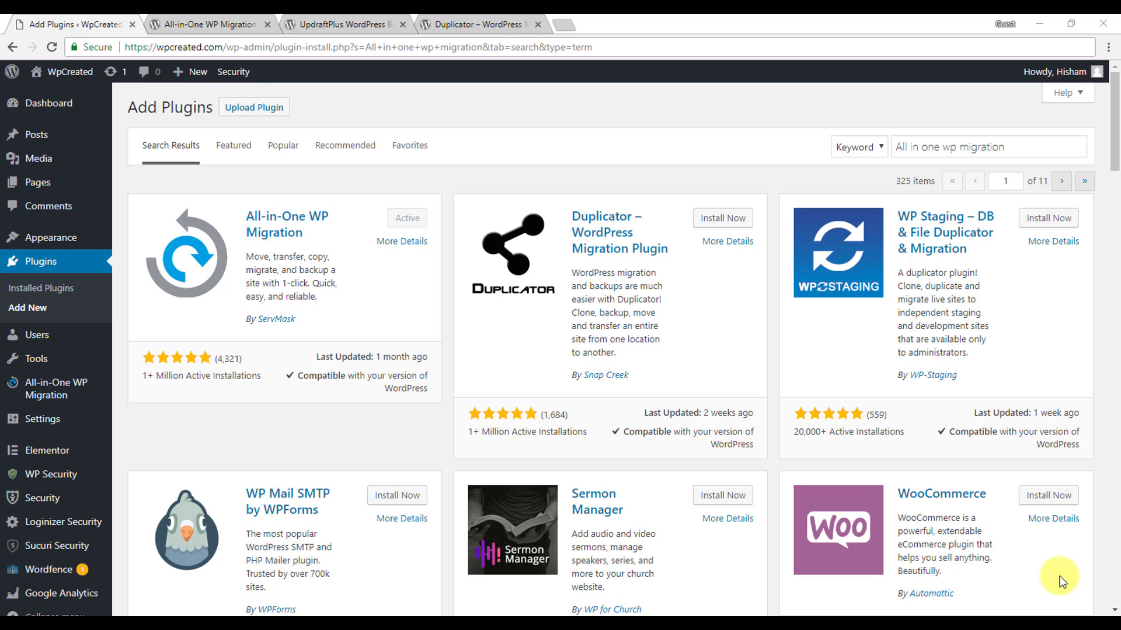
Step: Compare the WordPress.org pages of the All-in-One WP Migration, UpdraftPlus and Duplicator plugins
click(174, 22)
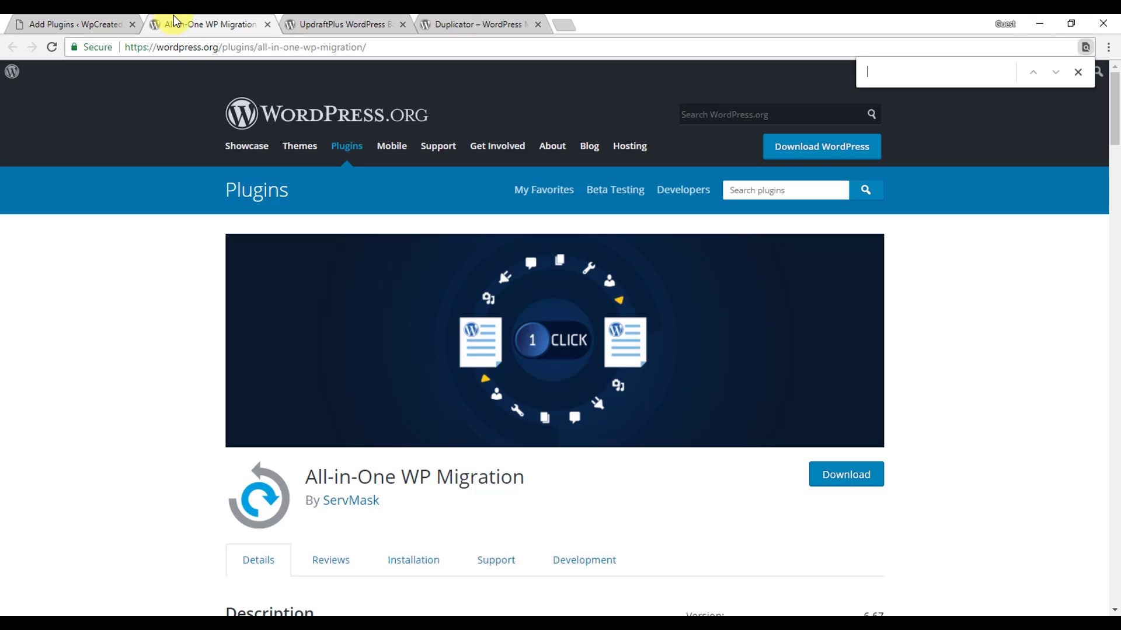
scroll(184, 452, down, 2)
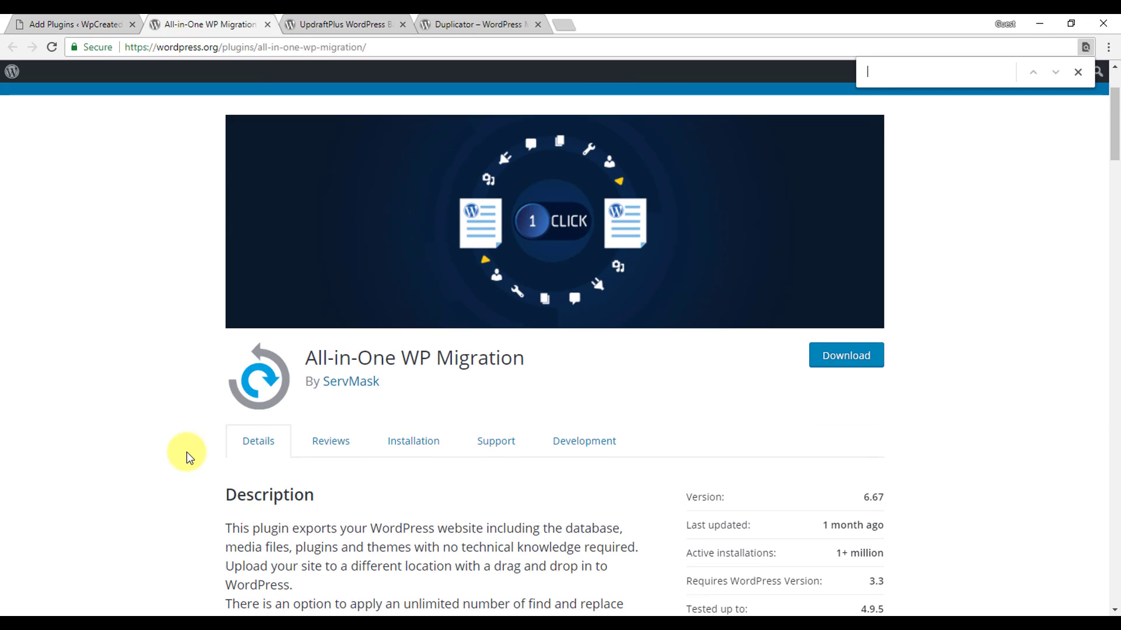
click(350, 23)
scroll(332, 222, up, 7)
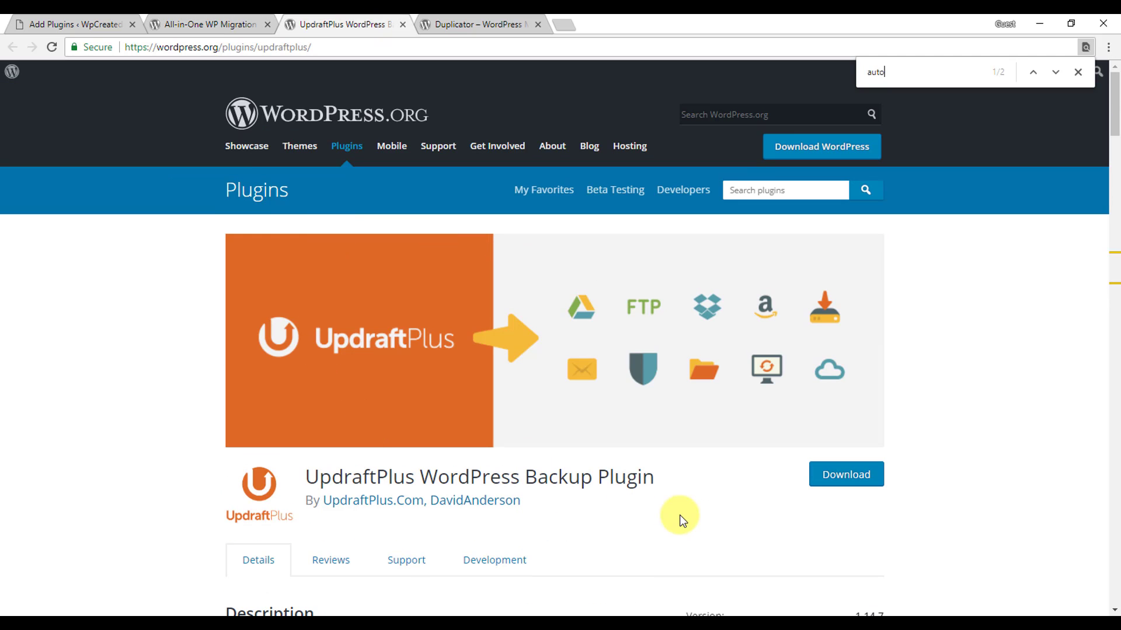
click(483, 22)
scroll(350, 488, down, 2)
scroll(352, 492, up, 2)
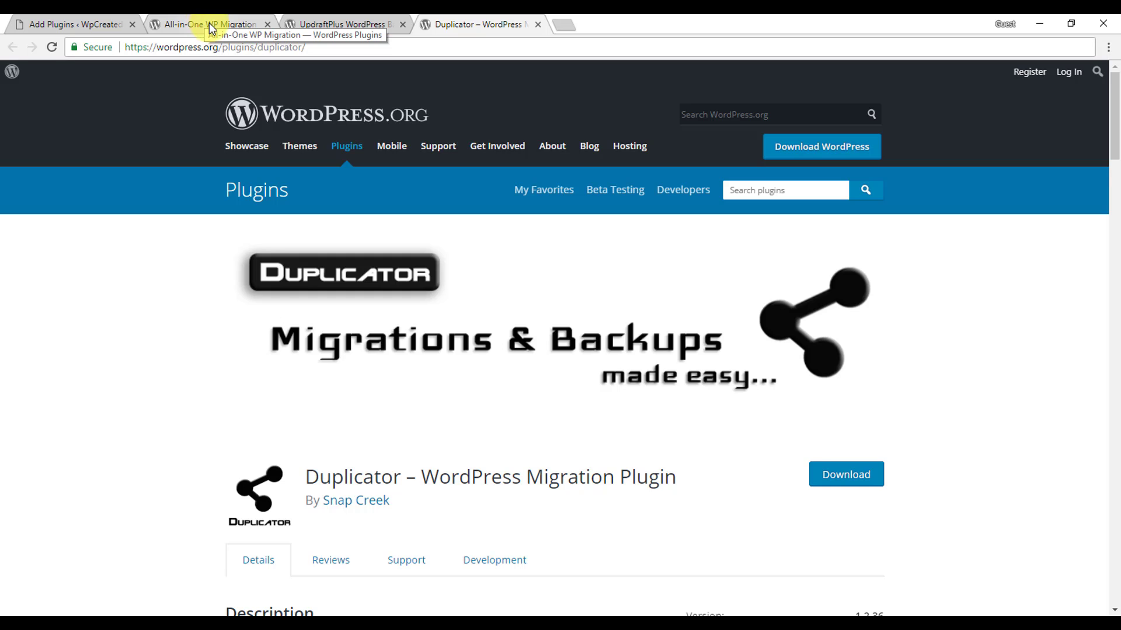
Step: Read the All-in-One WP Migration plugin's description, ratings and upload size details on its WordPress.org page
click(205, 22)
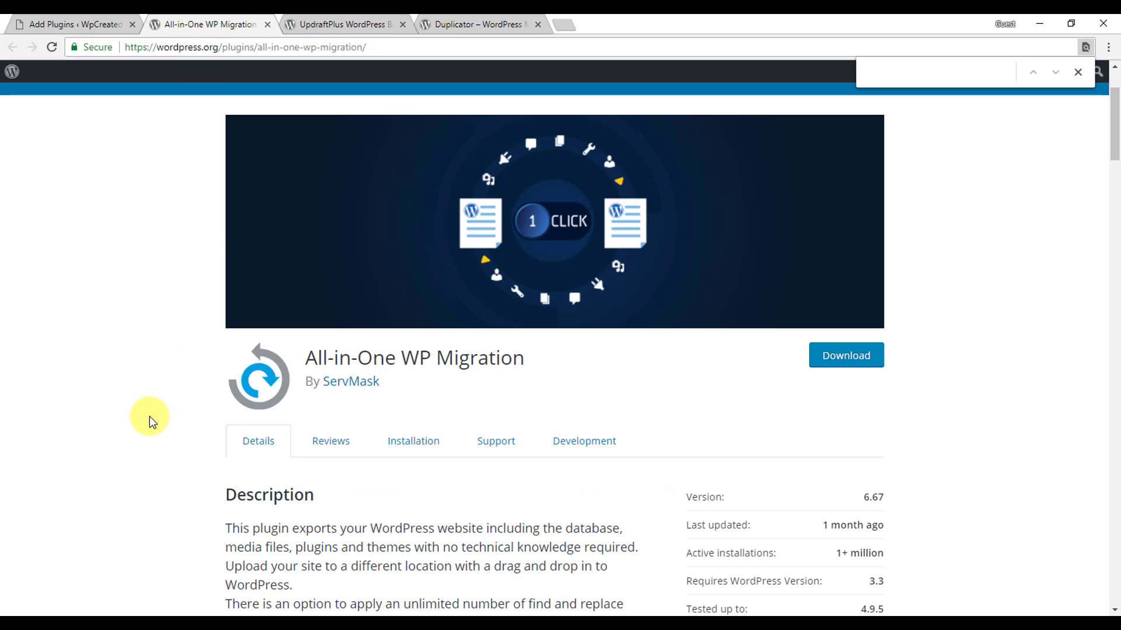
scroll(150, 416, down, 2)
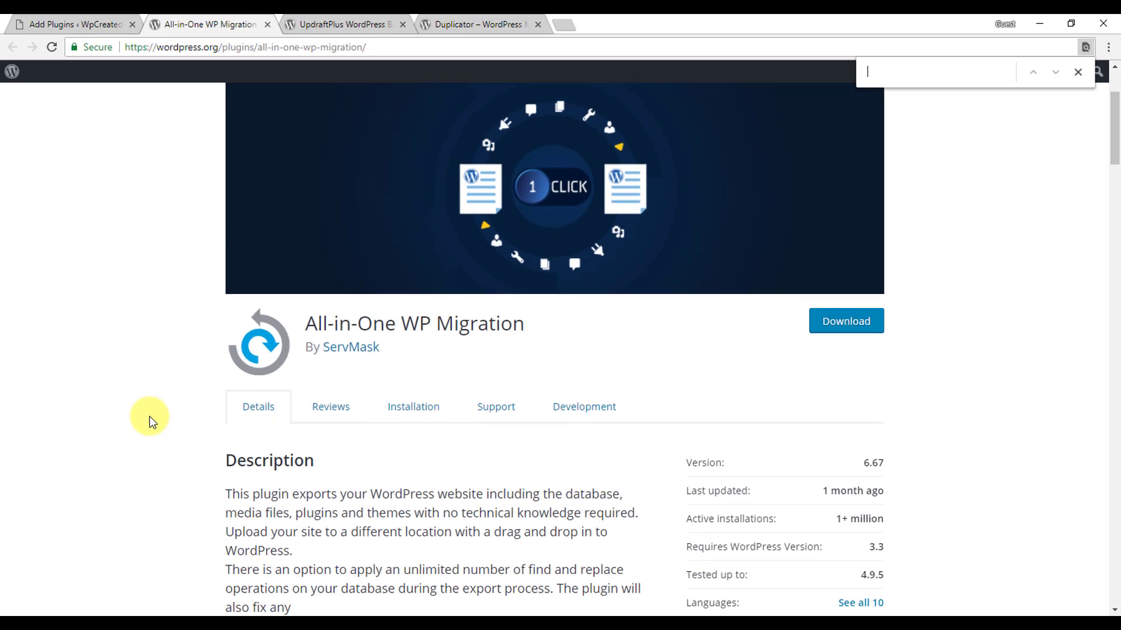
scroll(150, 416, down, 1)
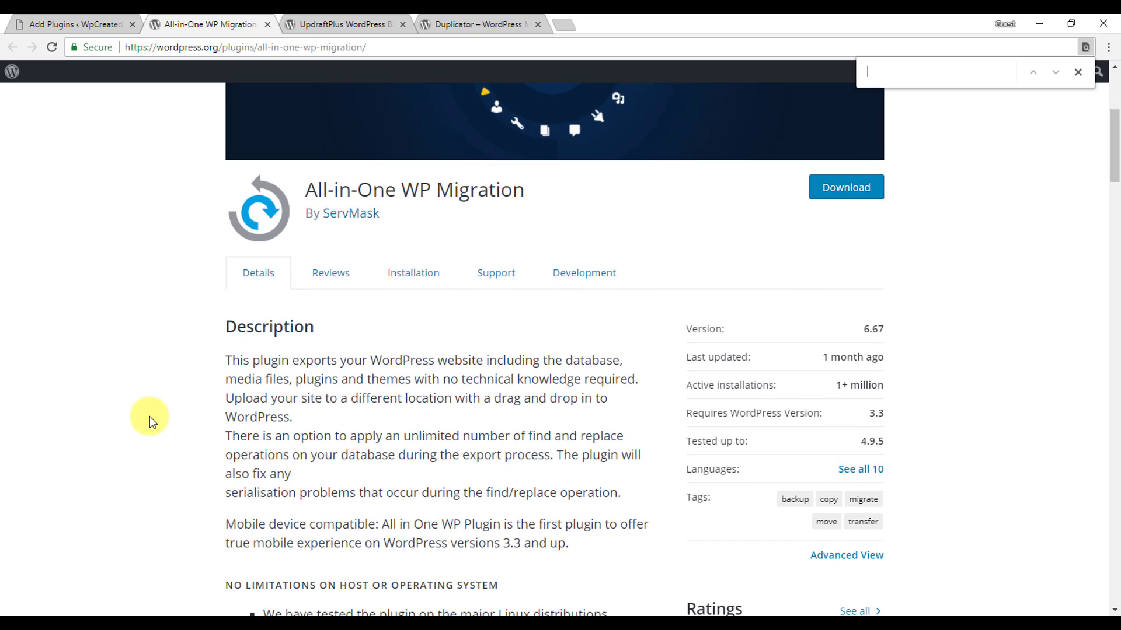
scroll(150, 416, down, 3)
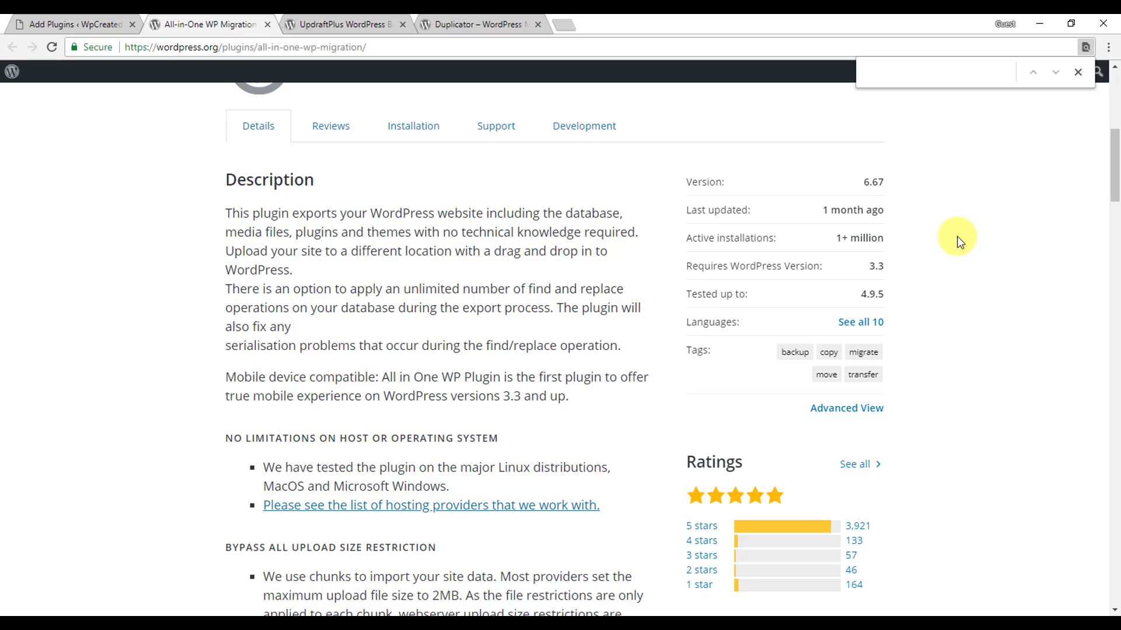
scroll(957, 239, down, 3)
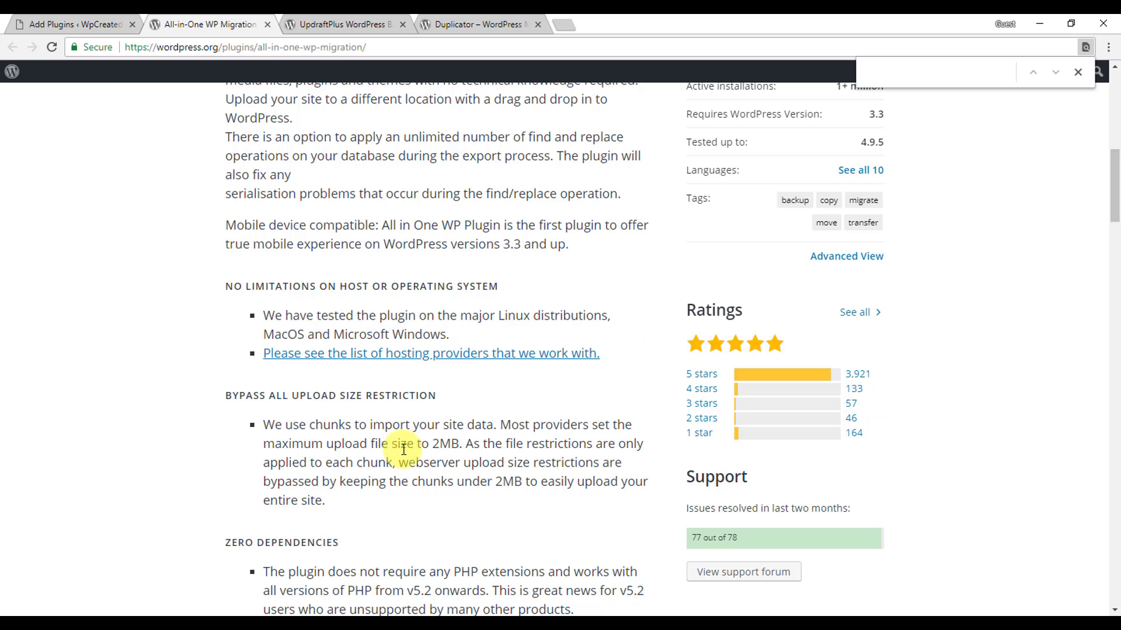
scroll(401, 443, up, 12)
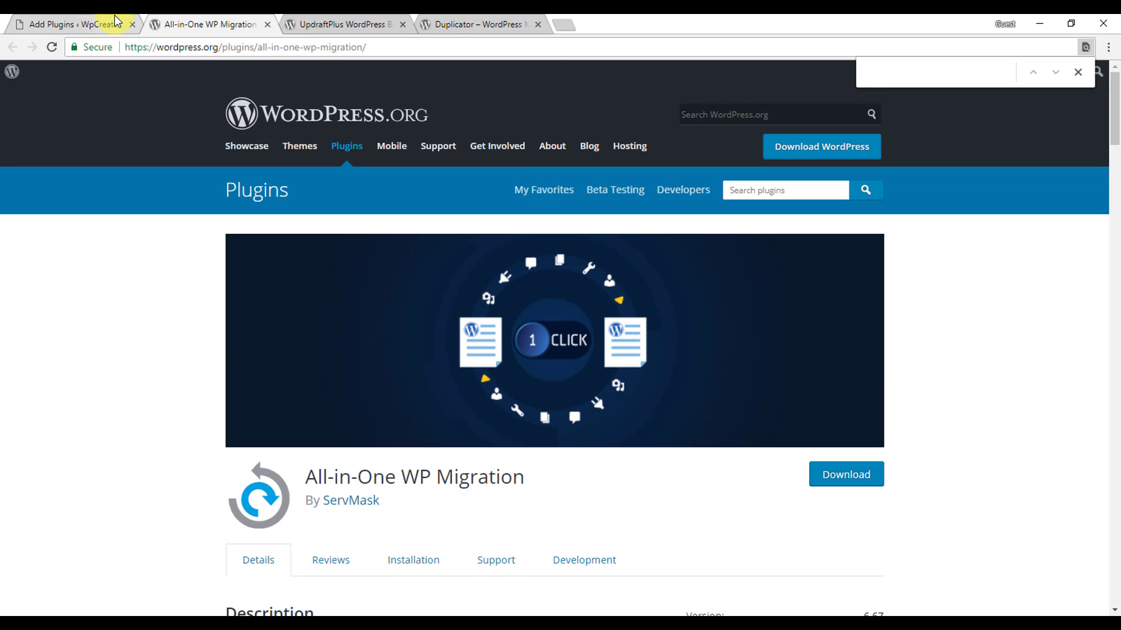
Step: Open All-in-One WP Migration's export page on the WpCreated site and expand the advanced export options
click(60, 30)
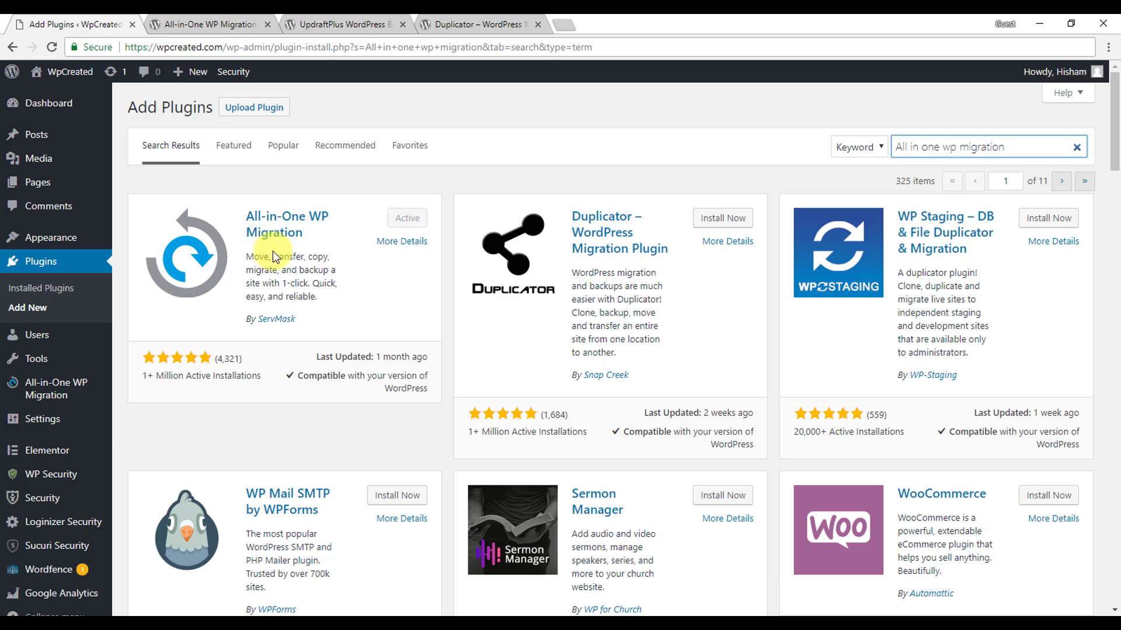
mouse_move(59, 390)
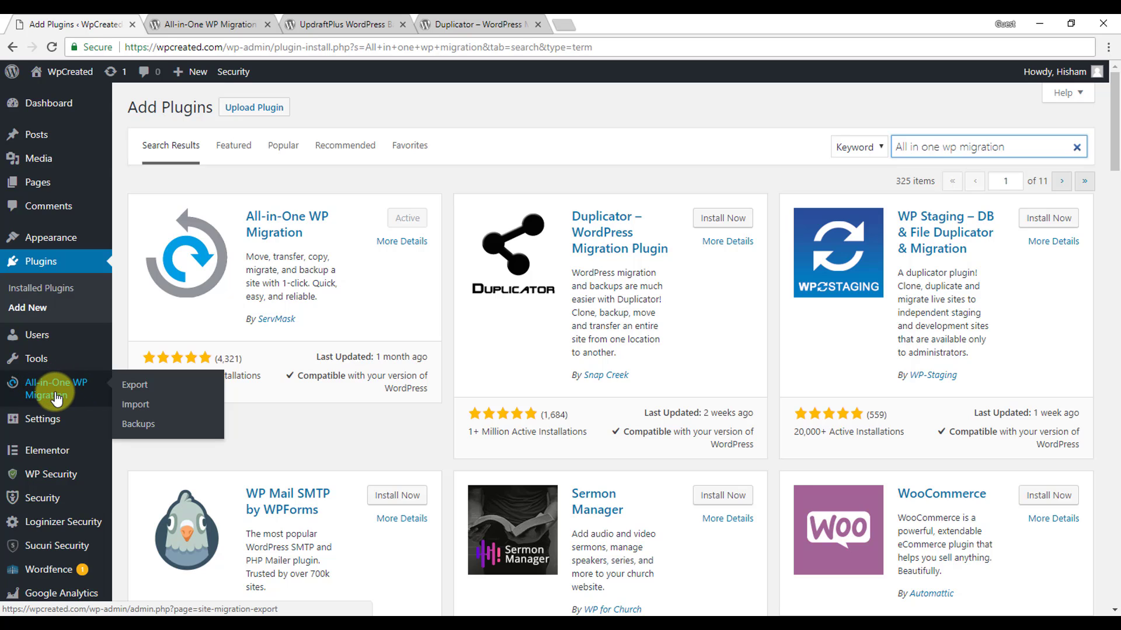
click(52, 395)
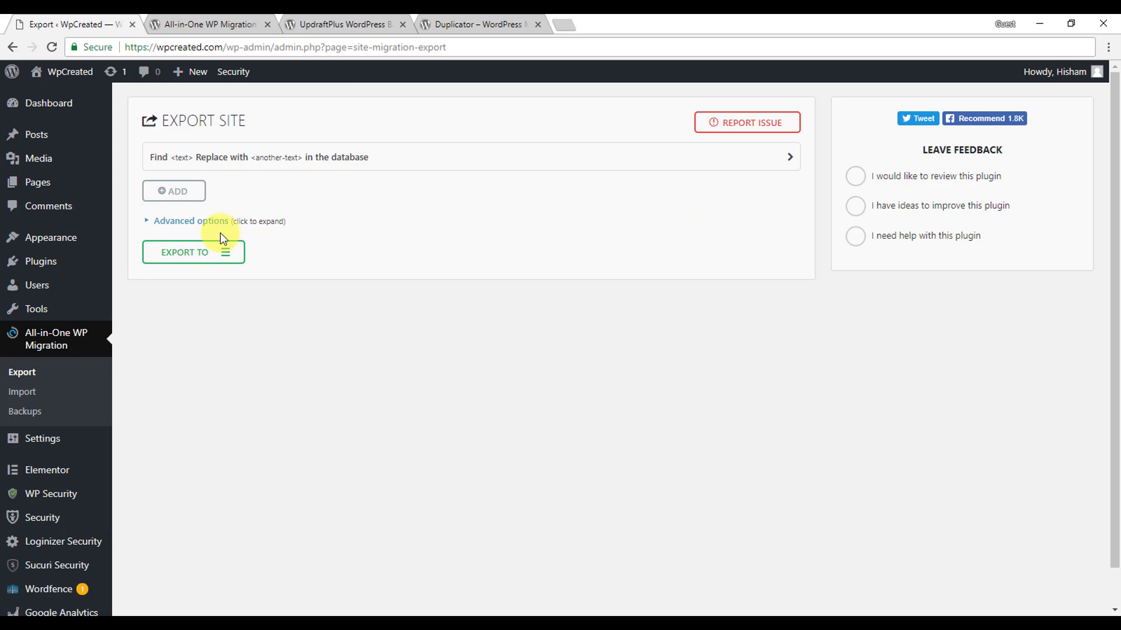
click(180, 222)
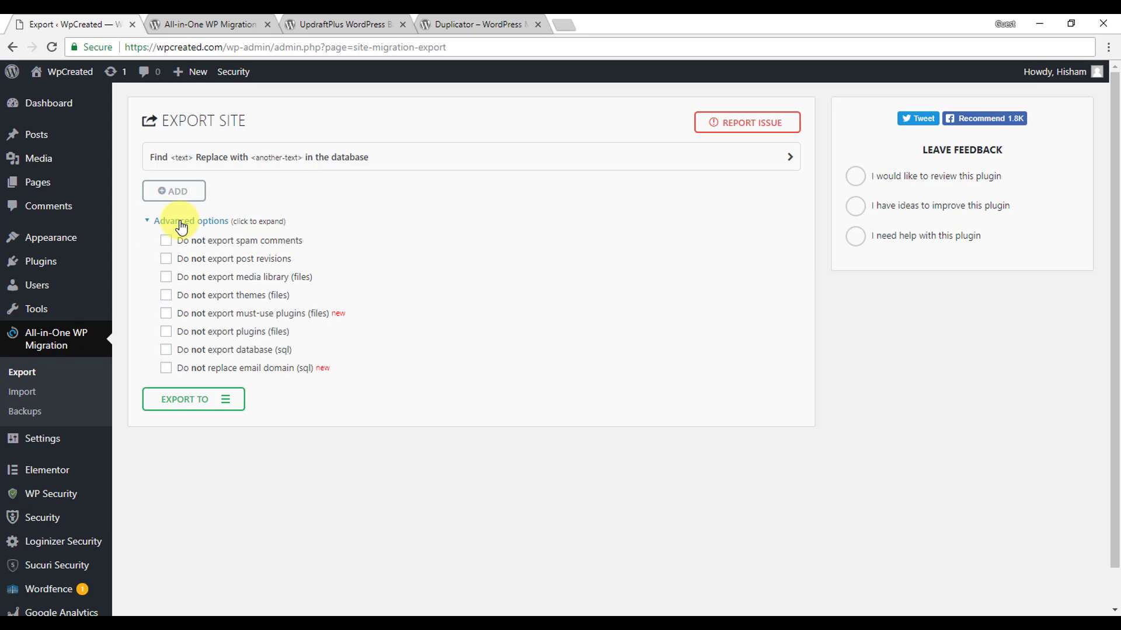
Step: Review the available export destinations and look at the Google Drive extension's product page
click(188, 413)
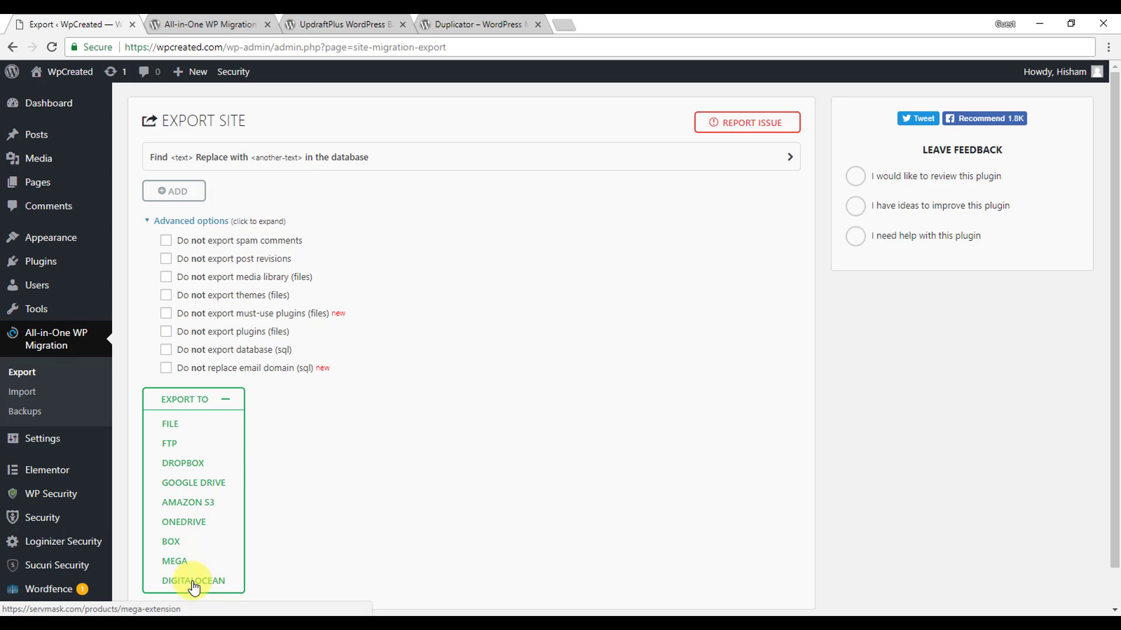
click(209, 485)
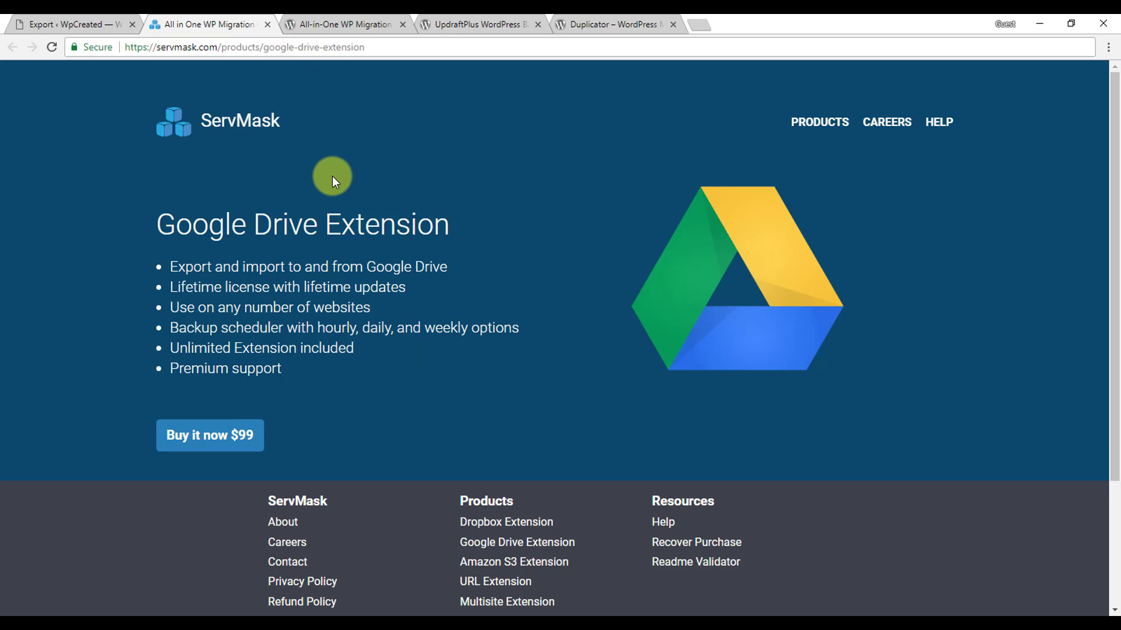
click(268, 24)
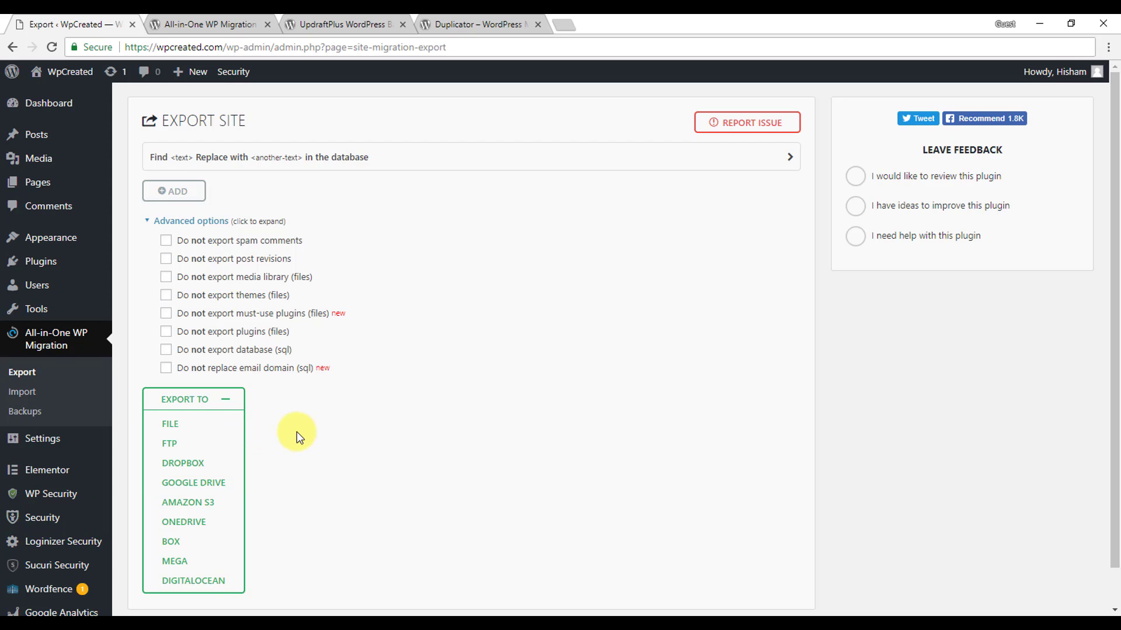
click(230, 405)
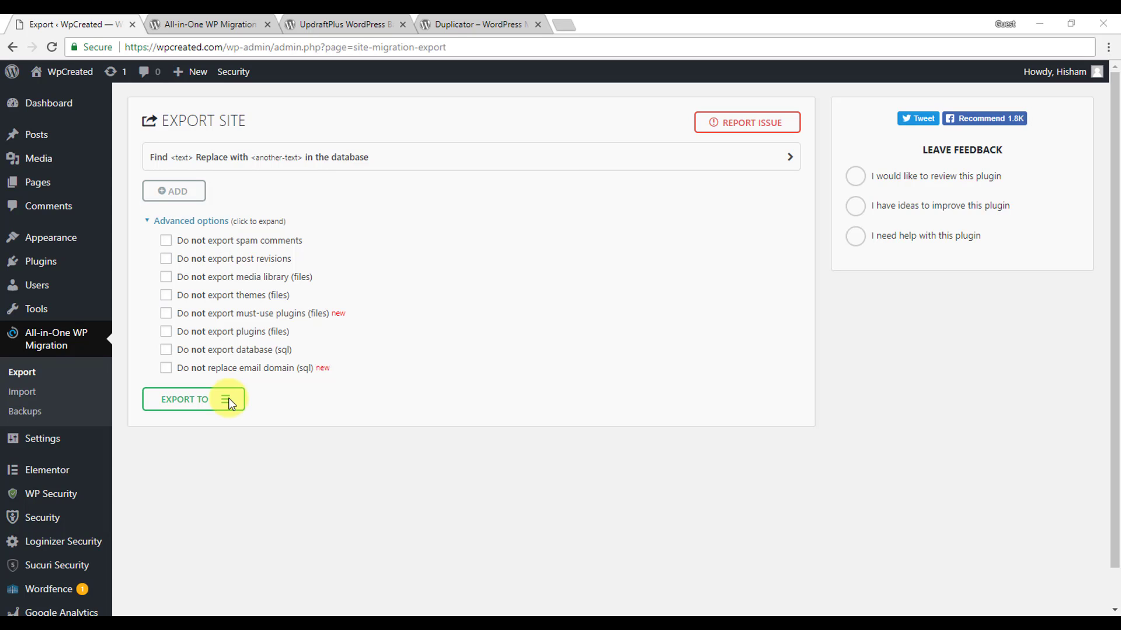
Step: Check the site's existing posts, and export the site to a downloadable backup file with All-in-One WP Migration
click(38, 136)
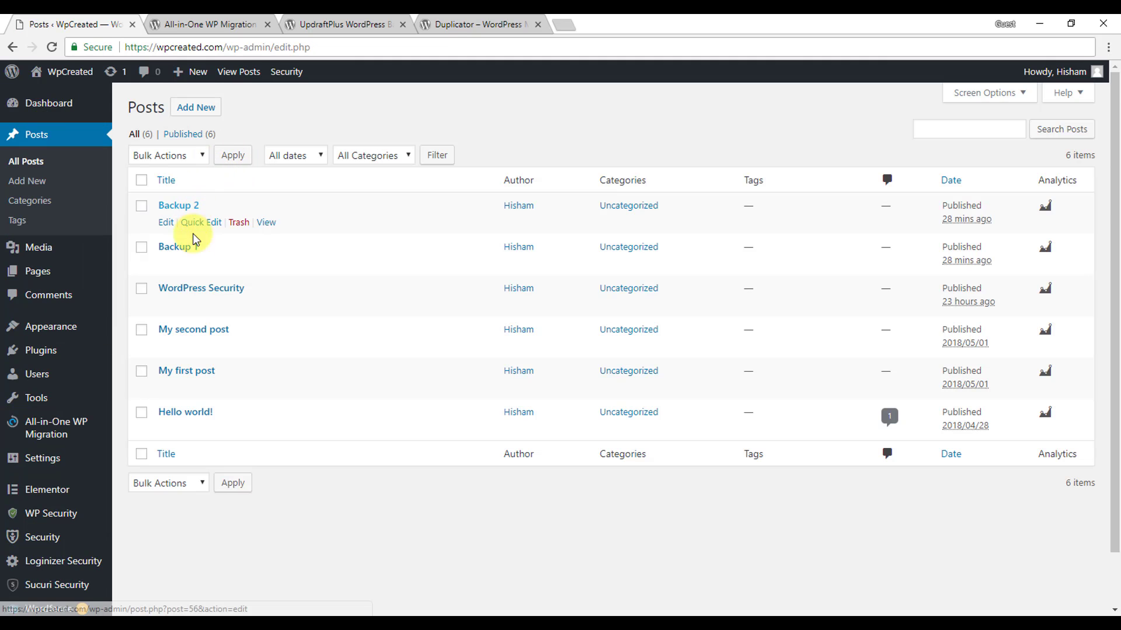
mouse_move(75, 444)
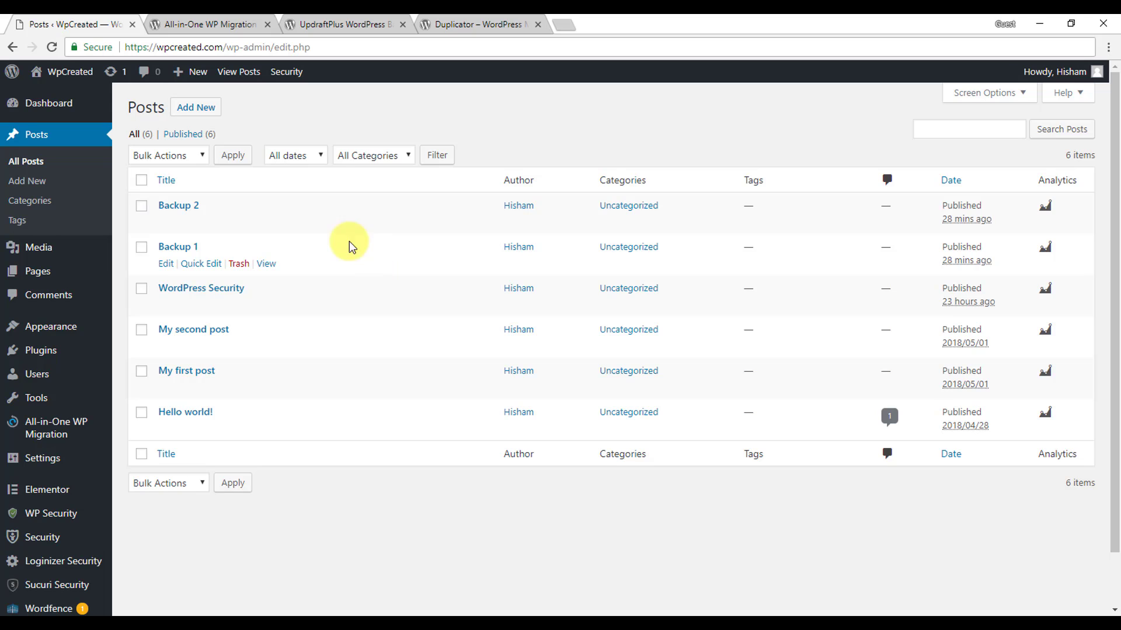
click(54, 435)
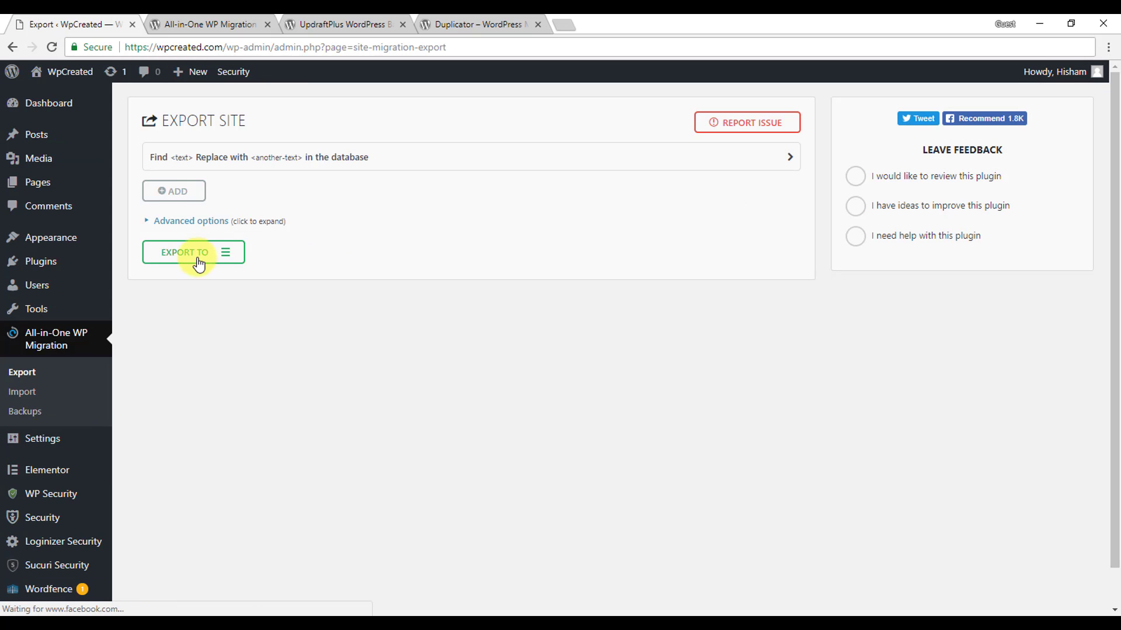
click(229, 255)
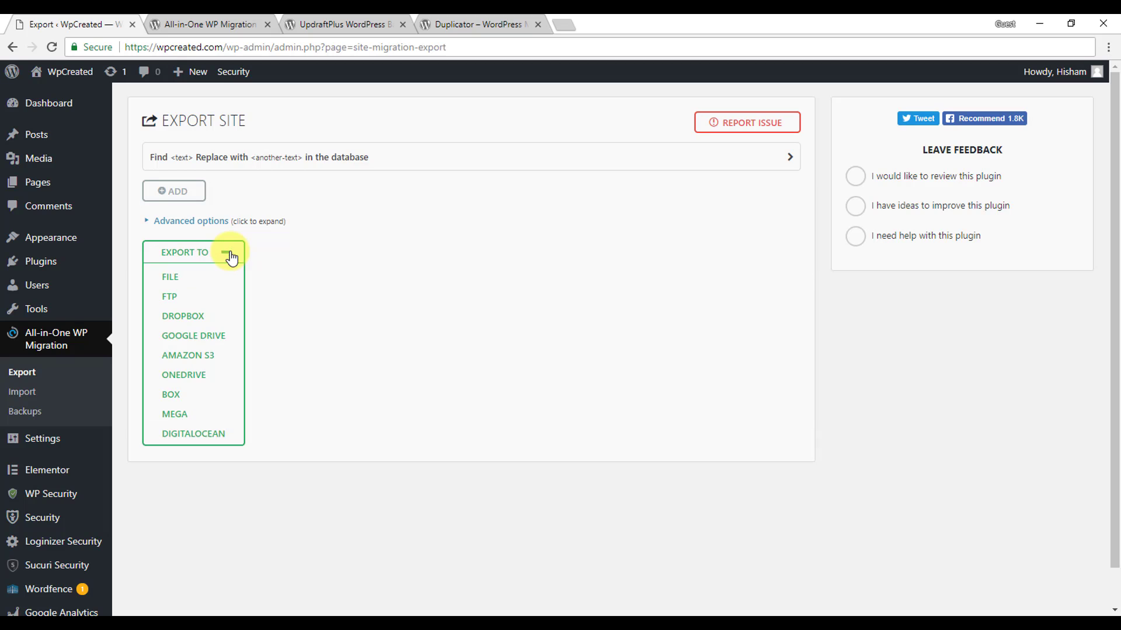
click(170, 279)
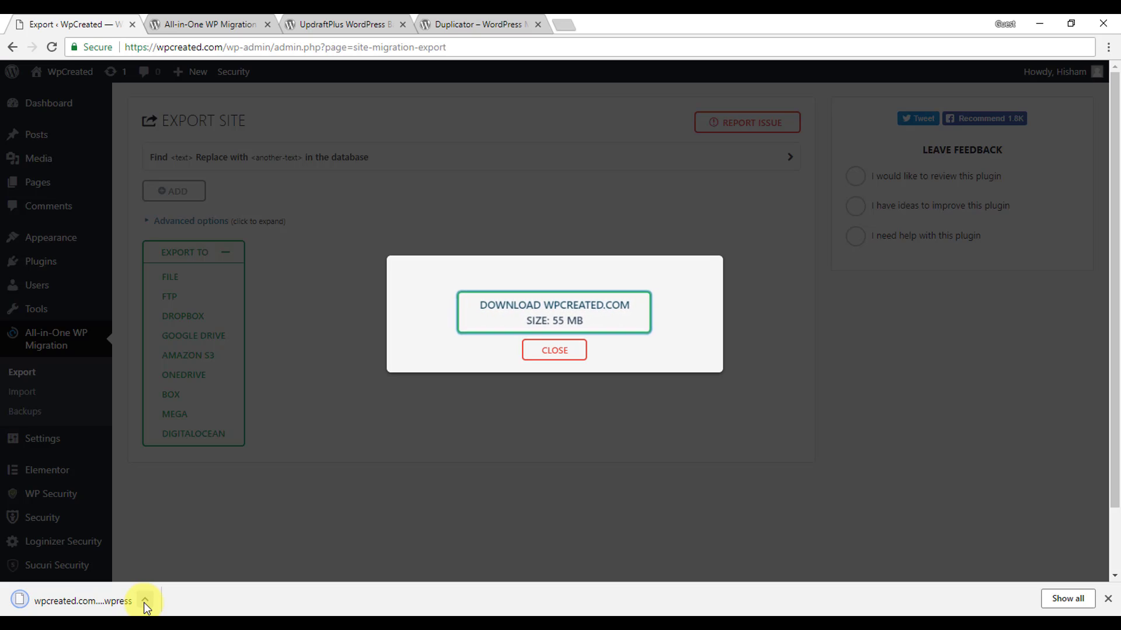
Step: Locate the downloaded .wpress backup in its folder with full file names readable, and dismiss the export download dialog
click(144, 602)
click(202, 553)
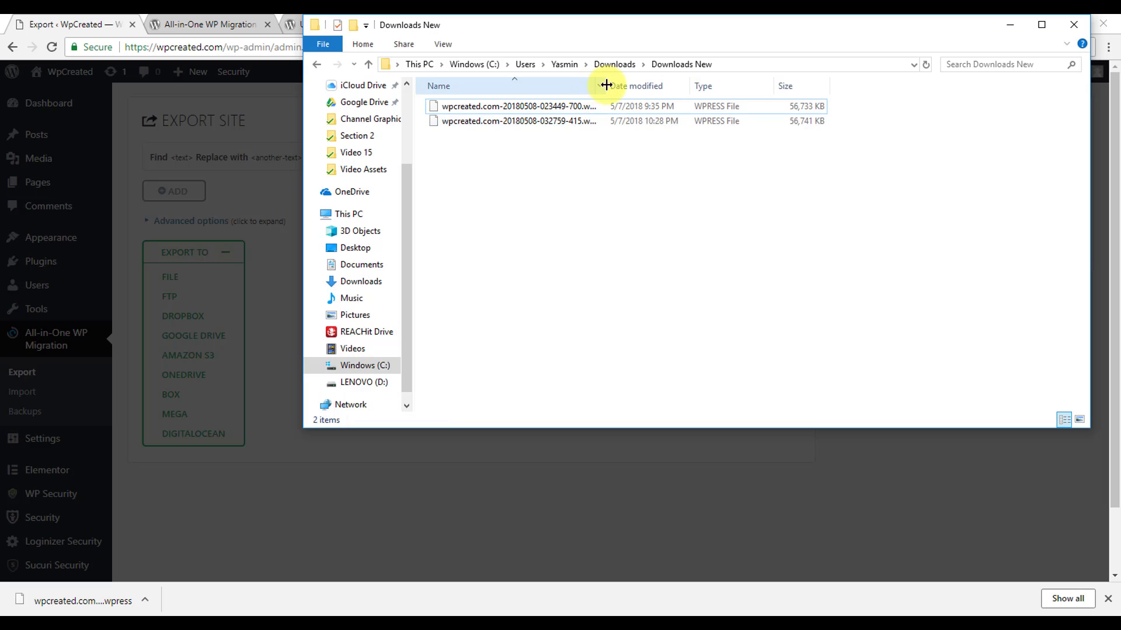
drag(607, 85, 663, 86)
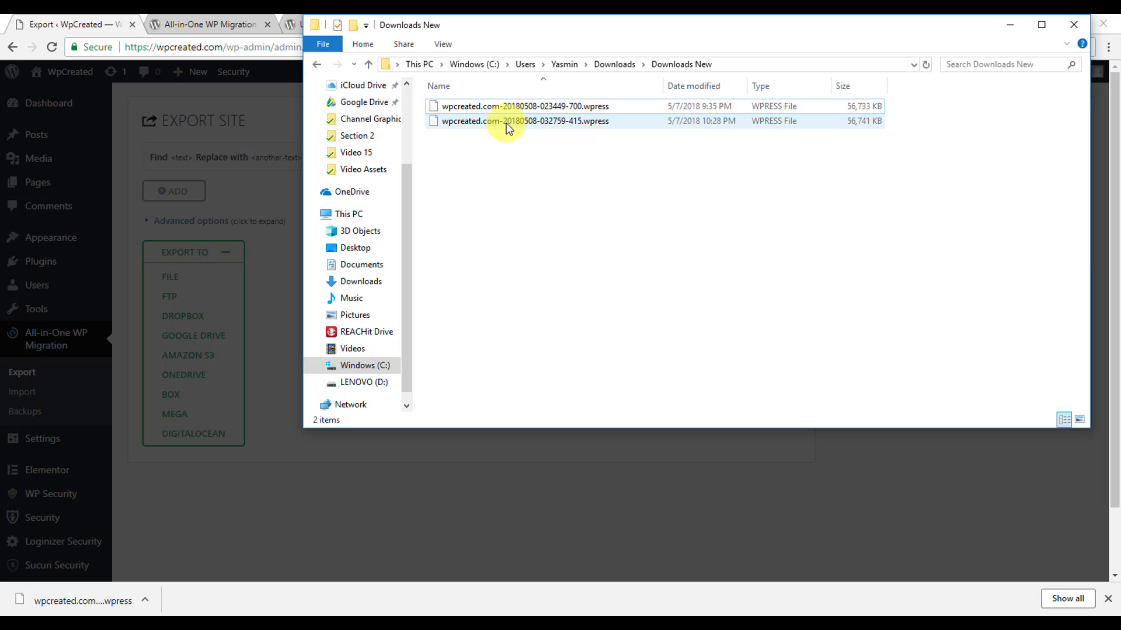
click(593, 124)
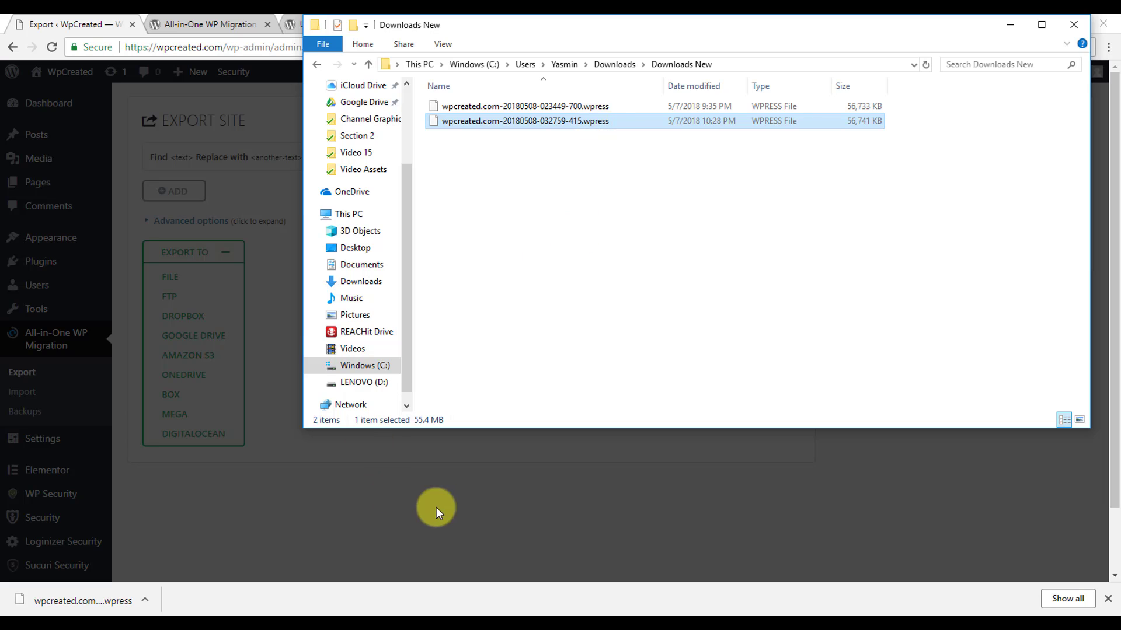
click(479, 497)
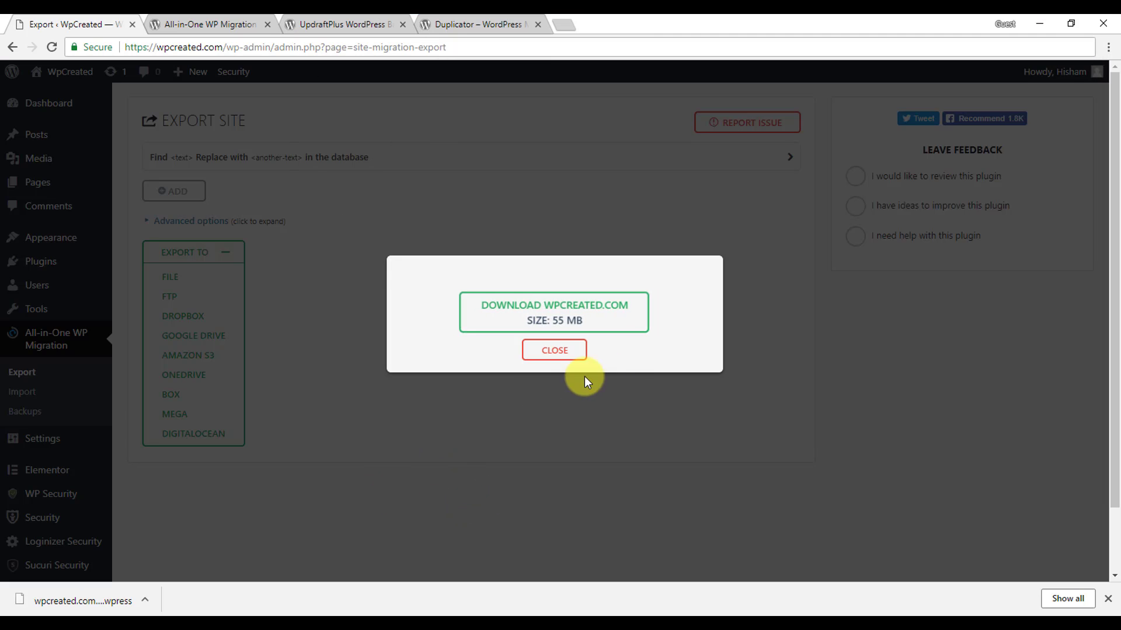
click(563, 352)
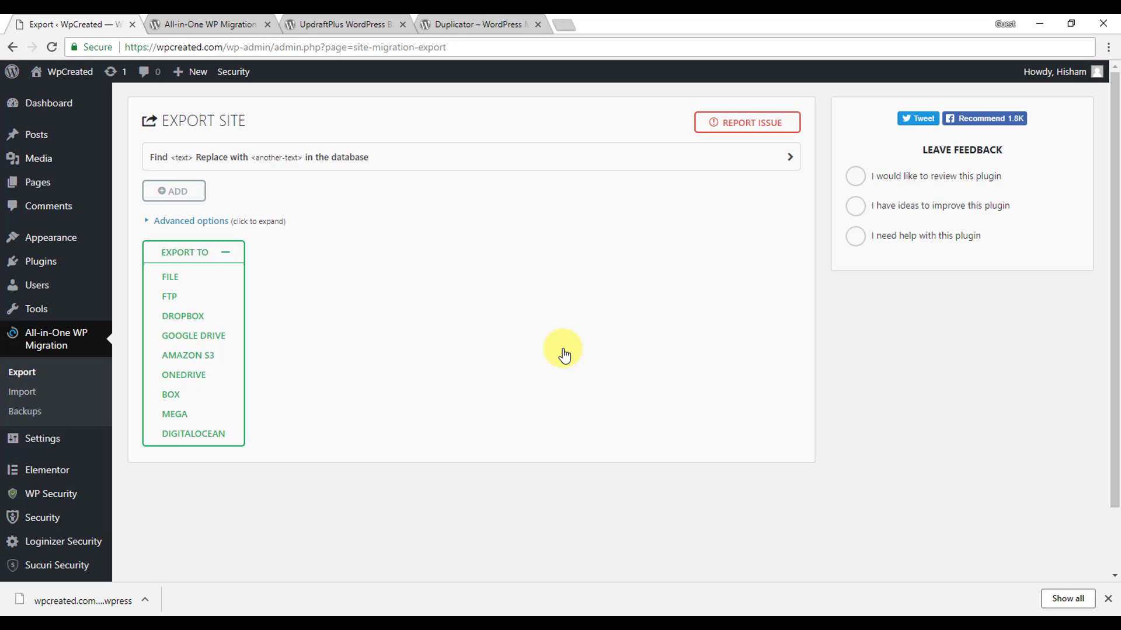
Step: Move the posts Backup 2 and Backup 1 to the trash in one bulk action
click(38, 133)
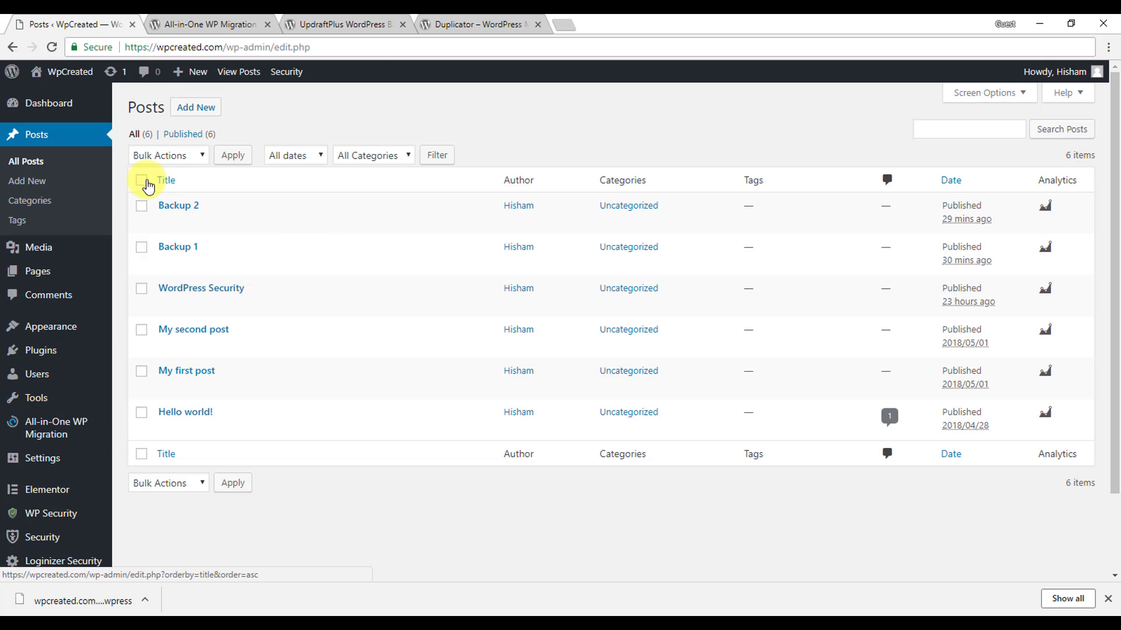
click(141, 206)
click(142, 248)
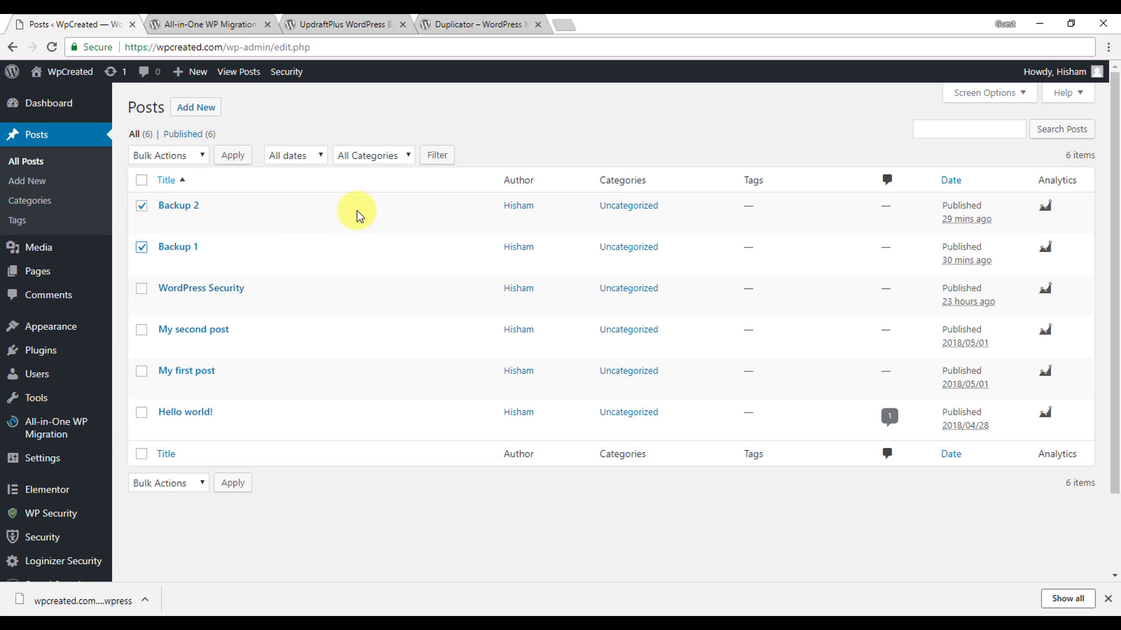
click(168, 155)
click(174, 201)
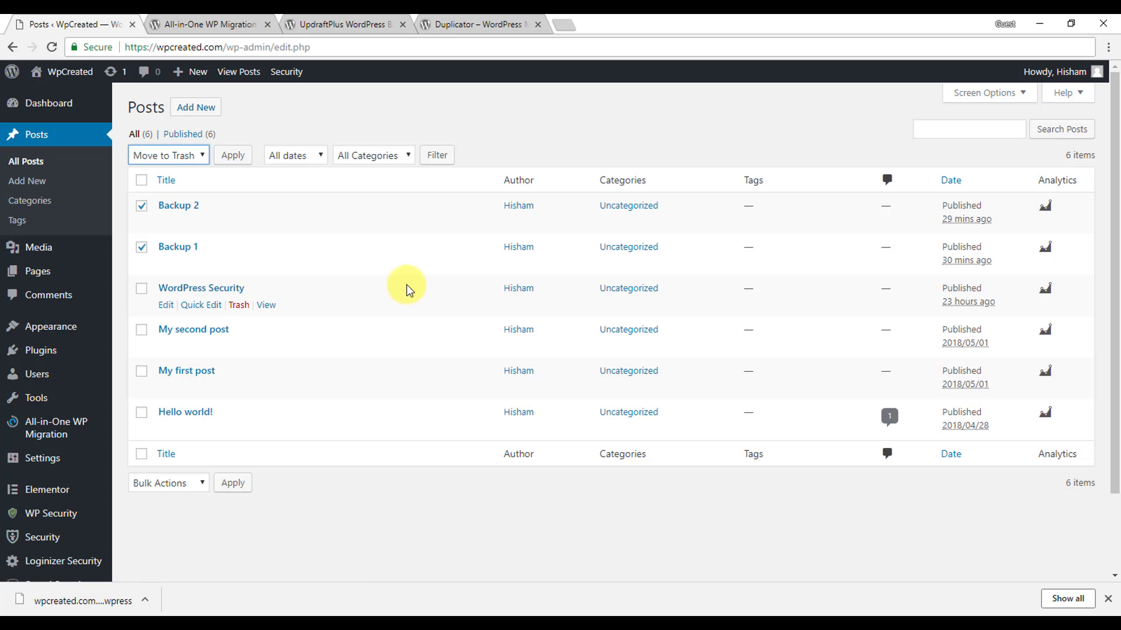
click(234, 164)
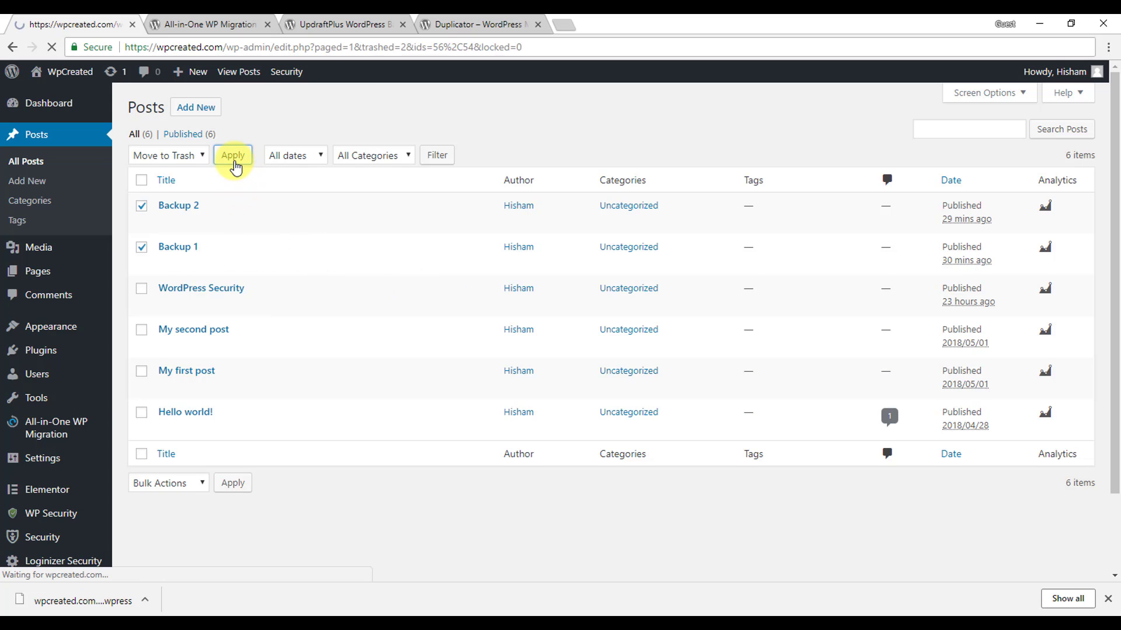
Step: Permanently delete the trashed posts Backup 2 and Backup 1
click(237, 175)
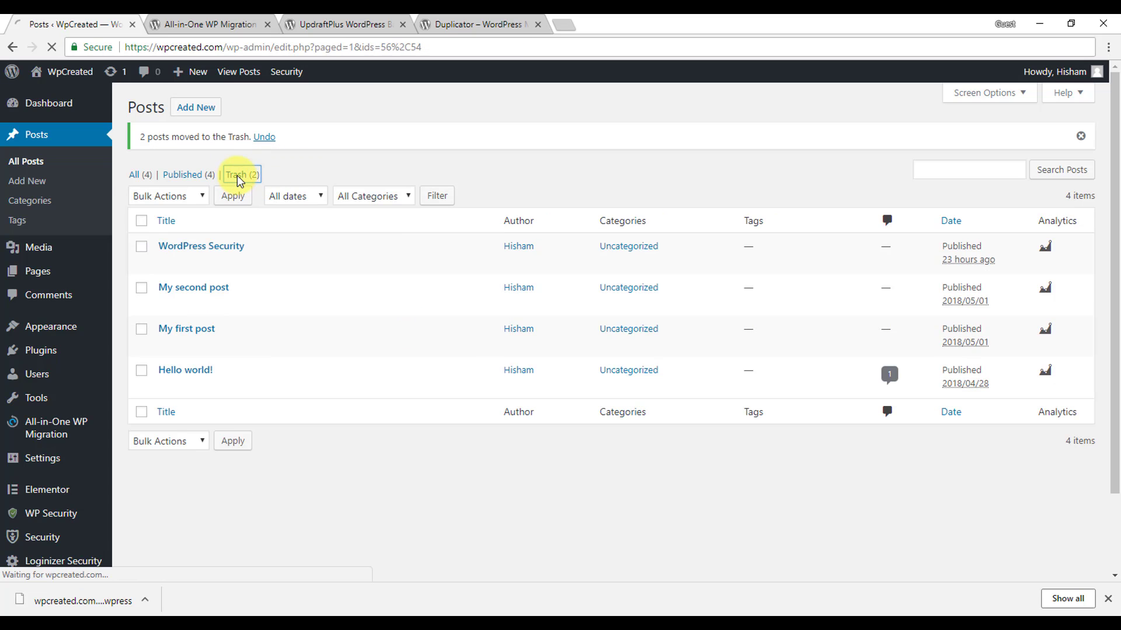
click(227, 222)
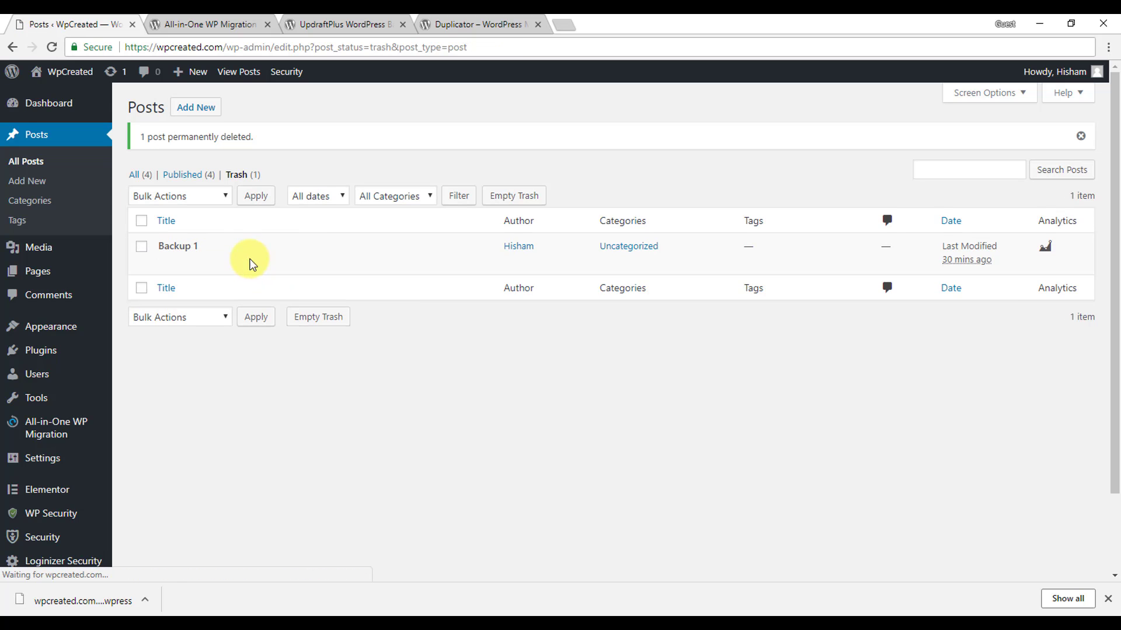
click(230, 263)
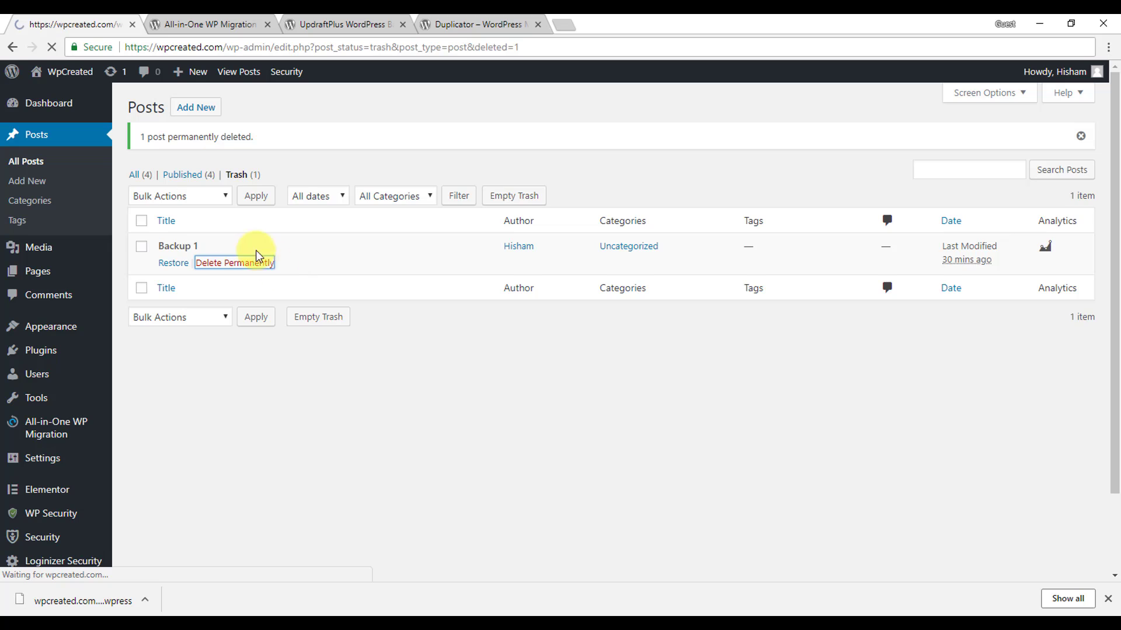
click(41, 162)
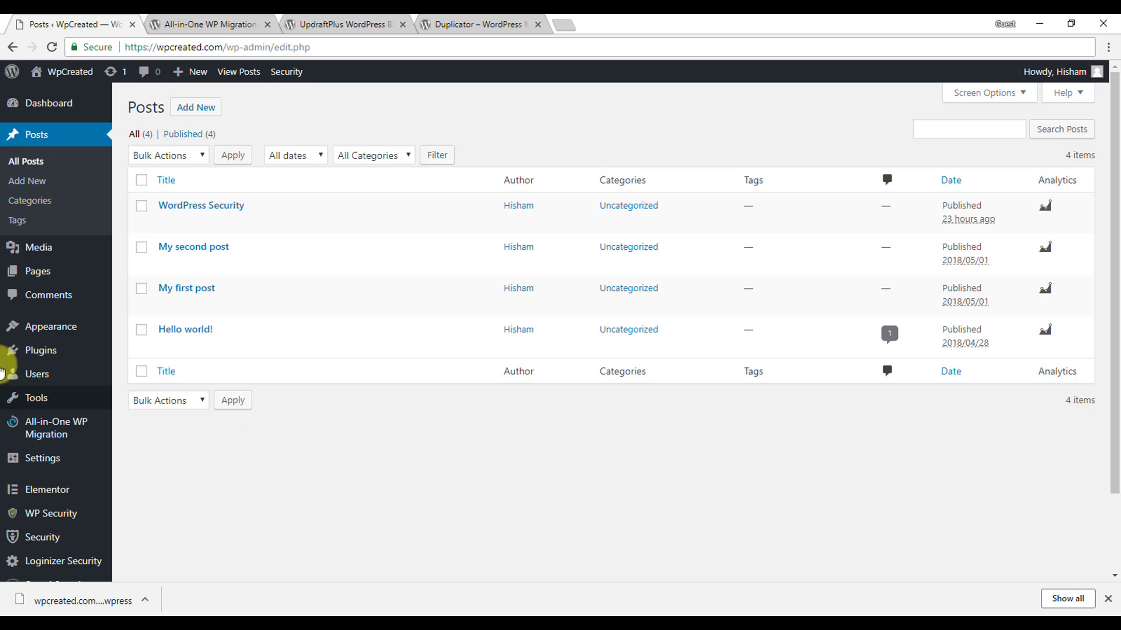
click(63, 438)
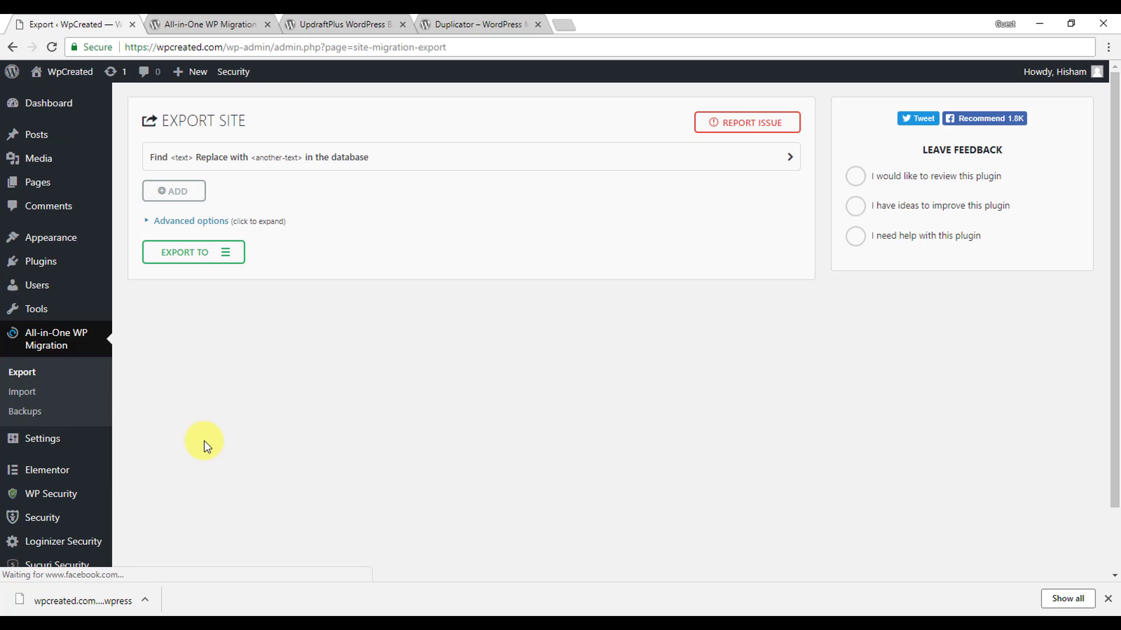
click(22, 400)
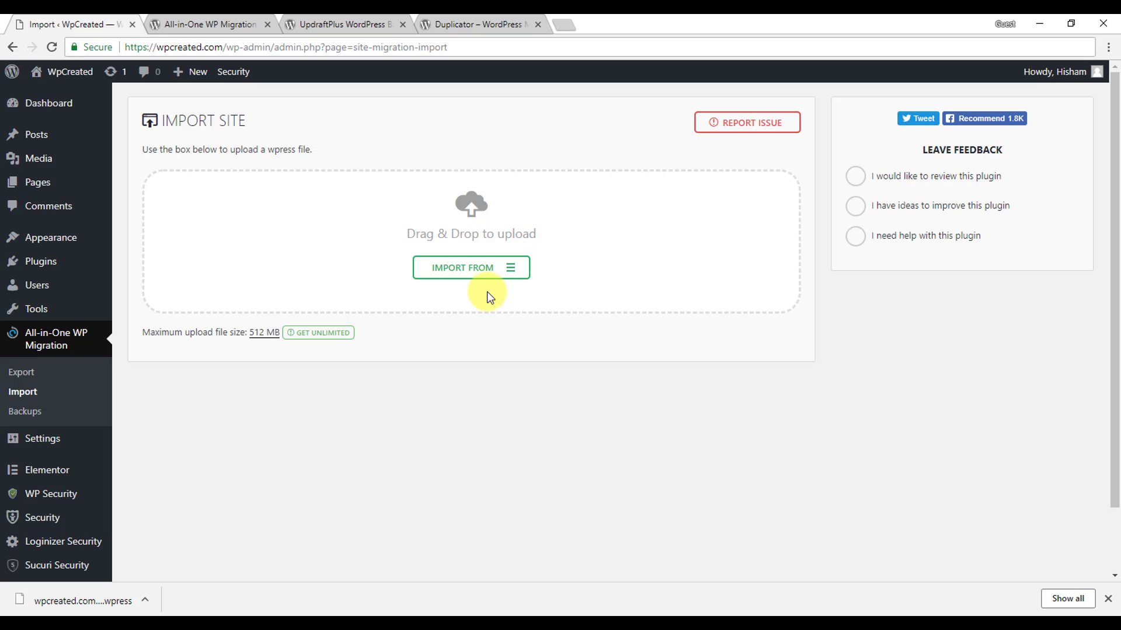
click(494, 275)
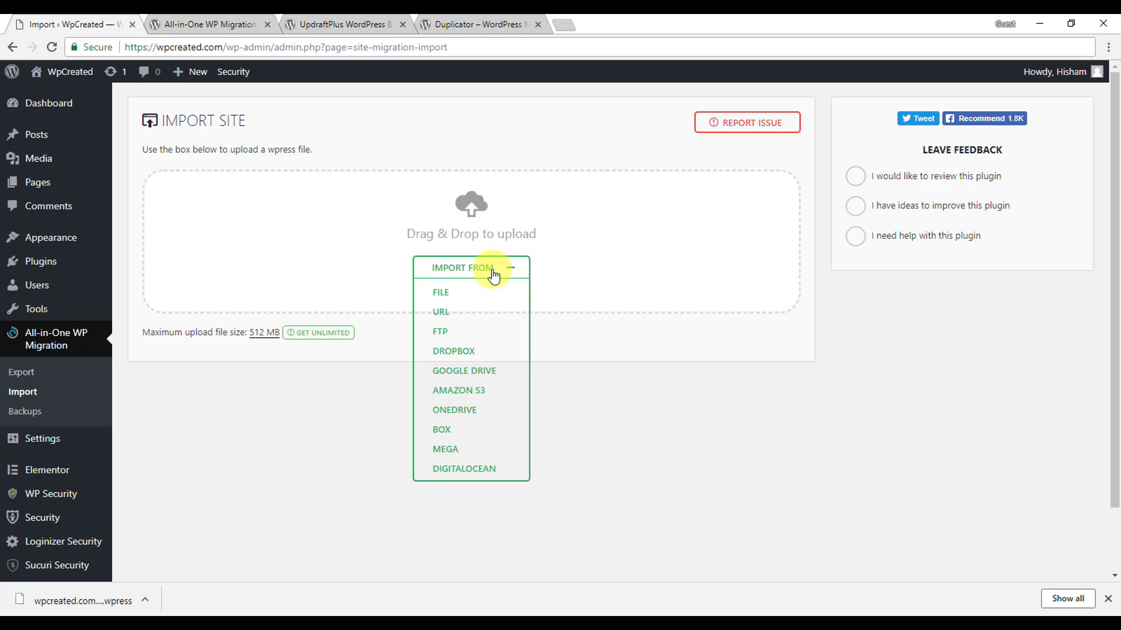
click(443, 294)
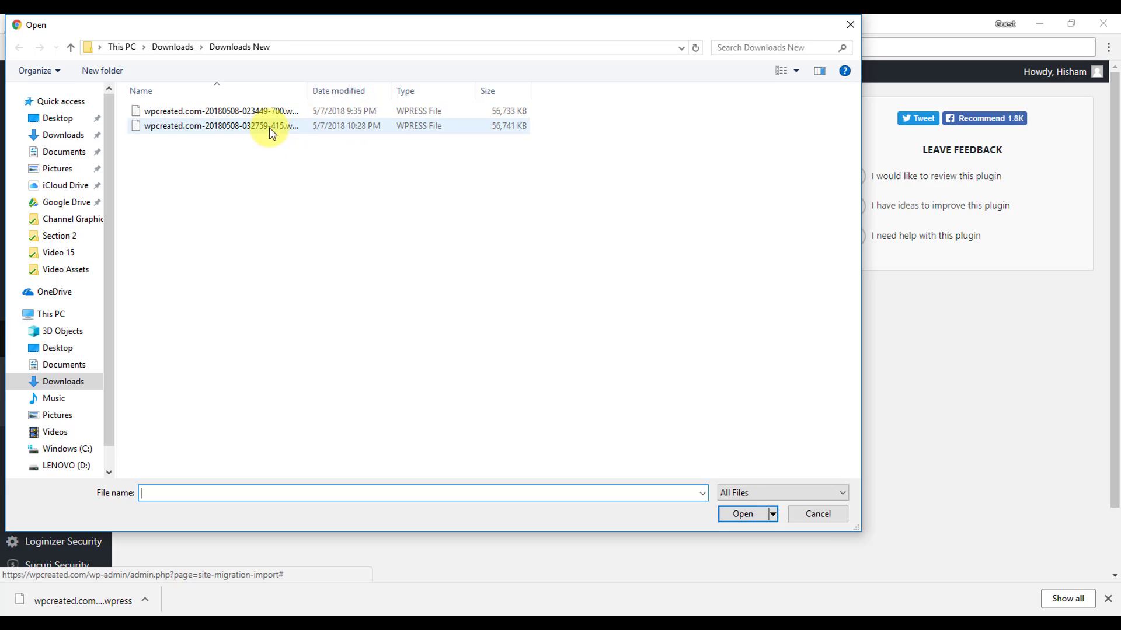
click(350, 93)
click(327, 111)
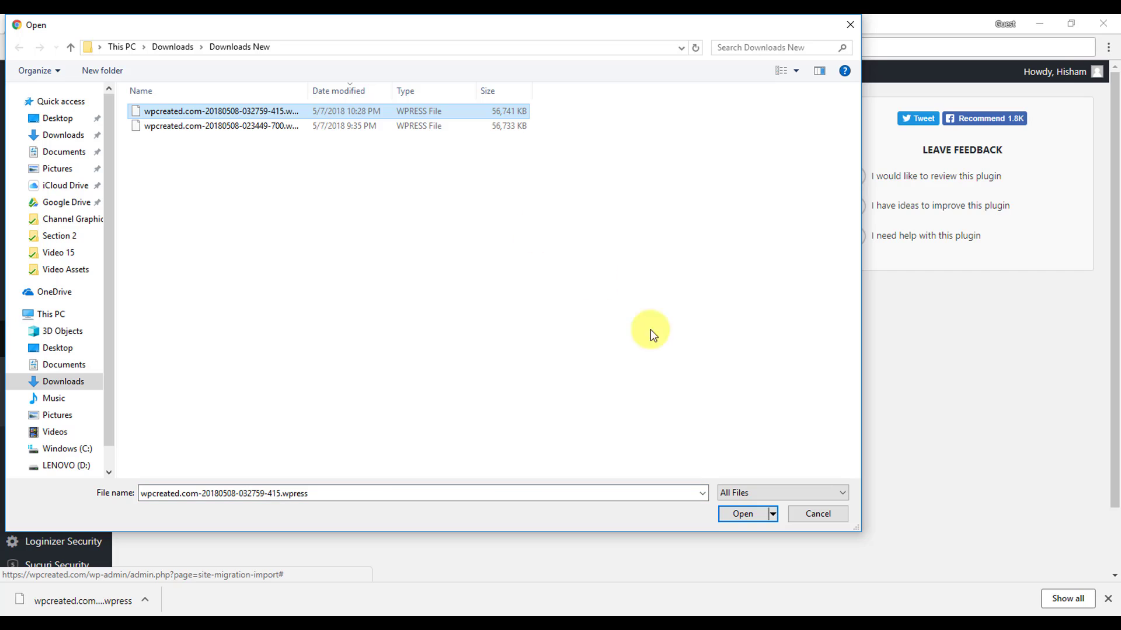
click(745, 518)
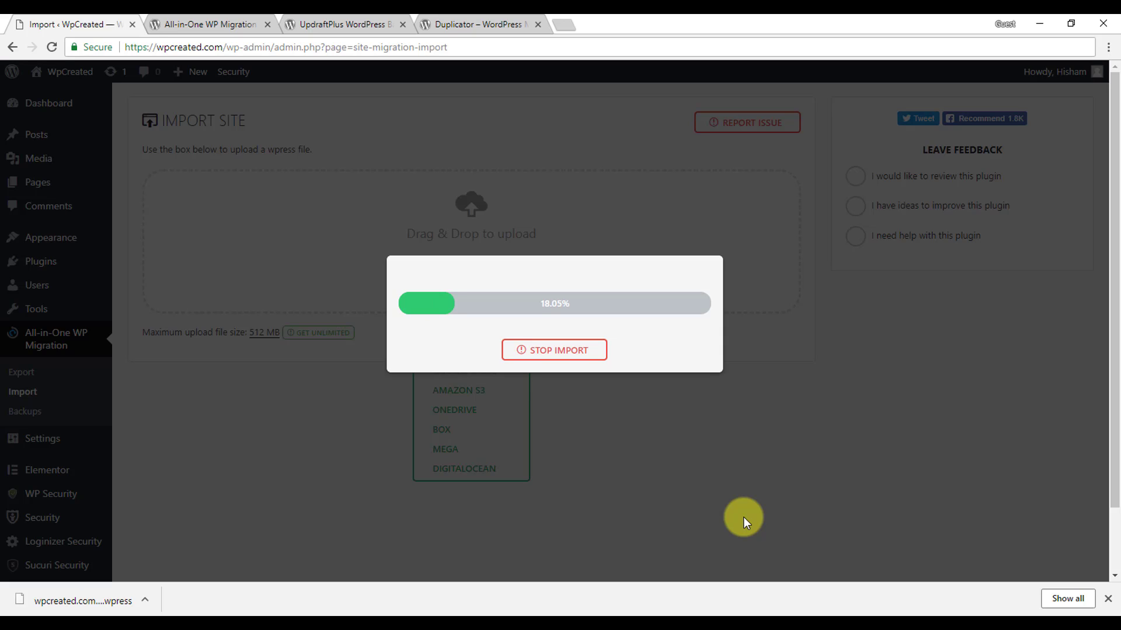
click(1108, 599)
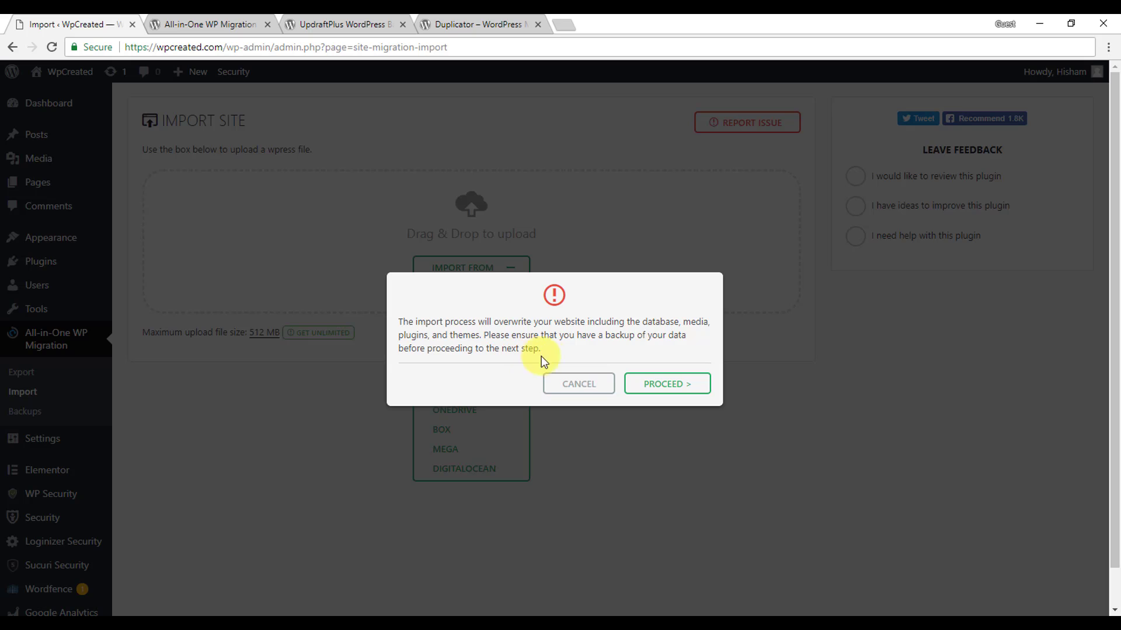
click(671, 385)
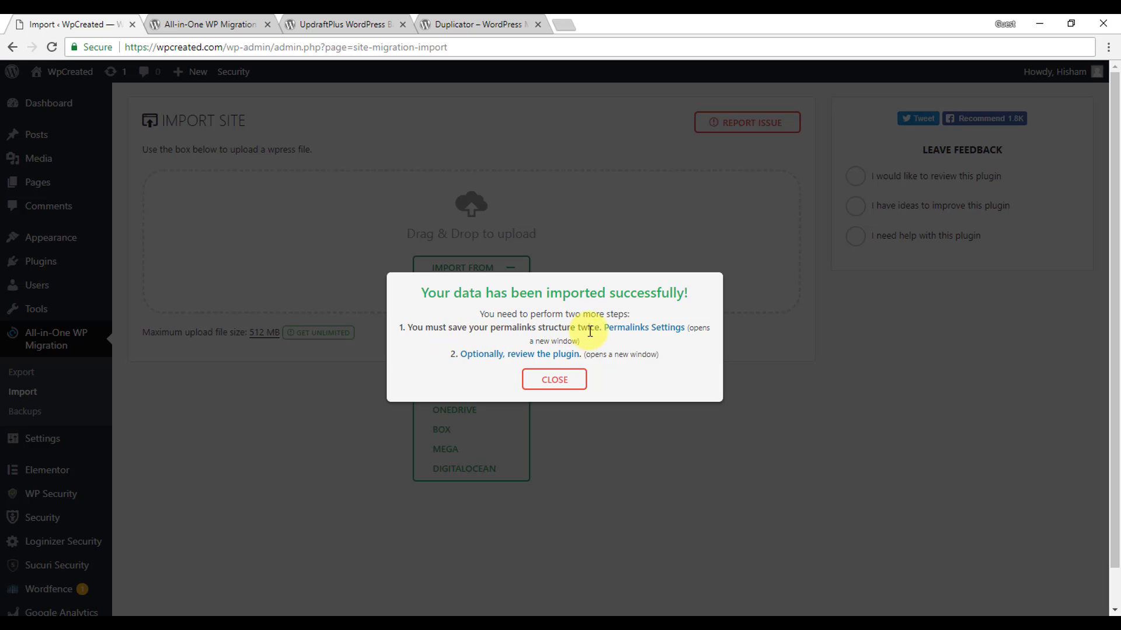
Step: Save the permalink settings with the Post name structure, and dismiss the import completion dialog
click(619, 336)
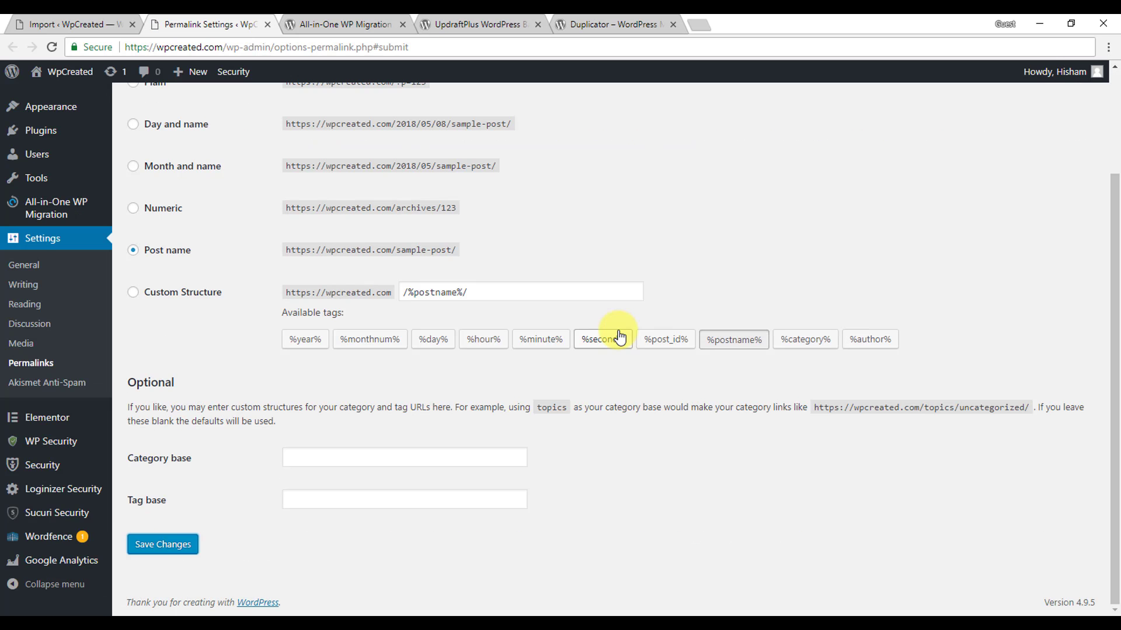
scroll(500, 211, up, 3)
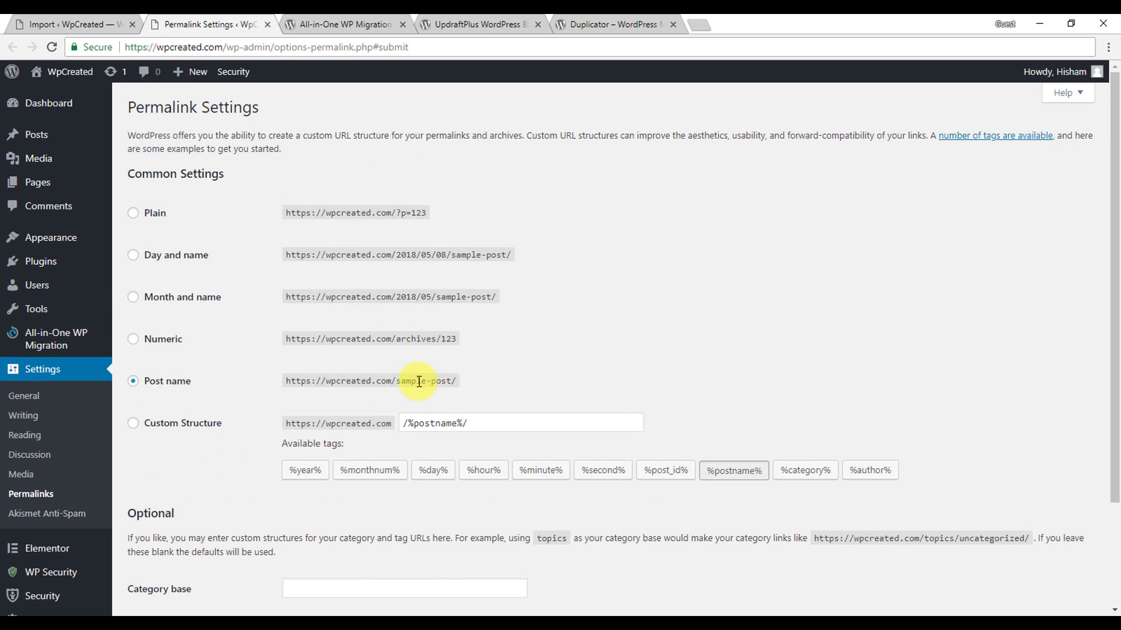
scroll(265, 477, down, 2)
click(150, 552)
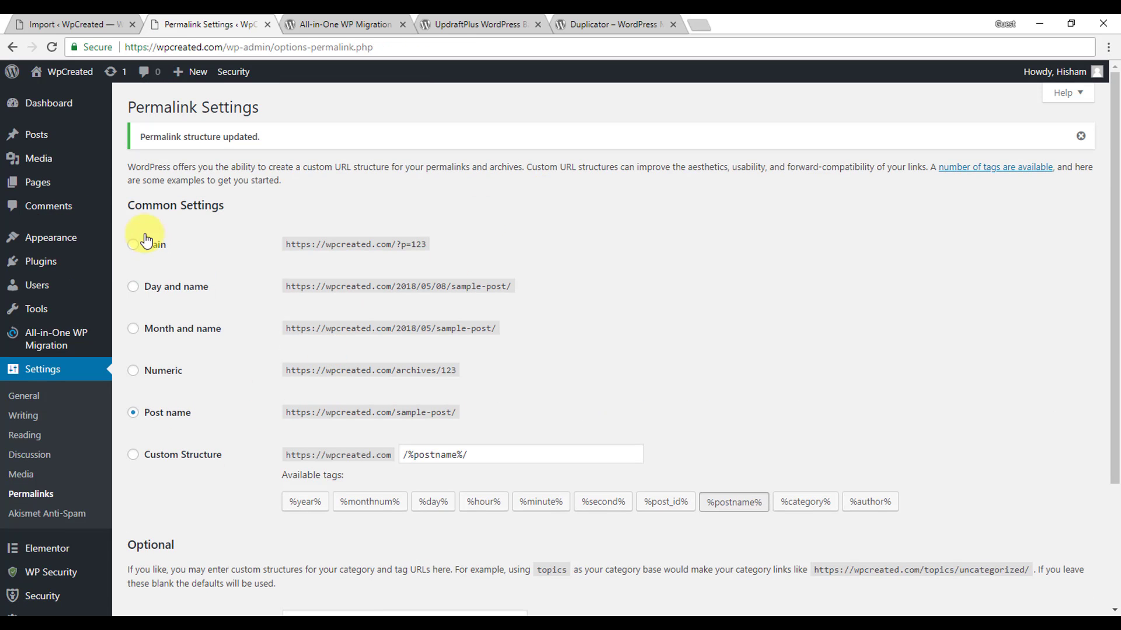
click(90, 26)
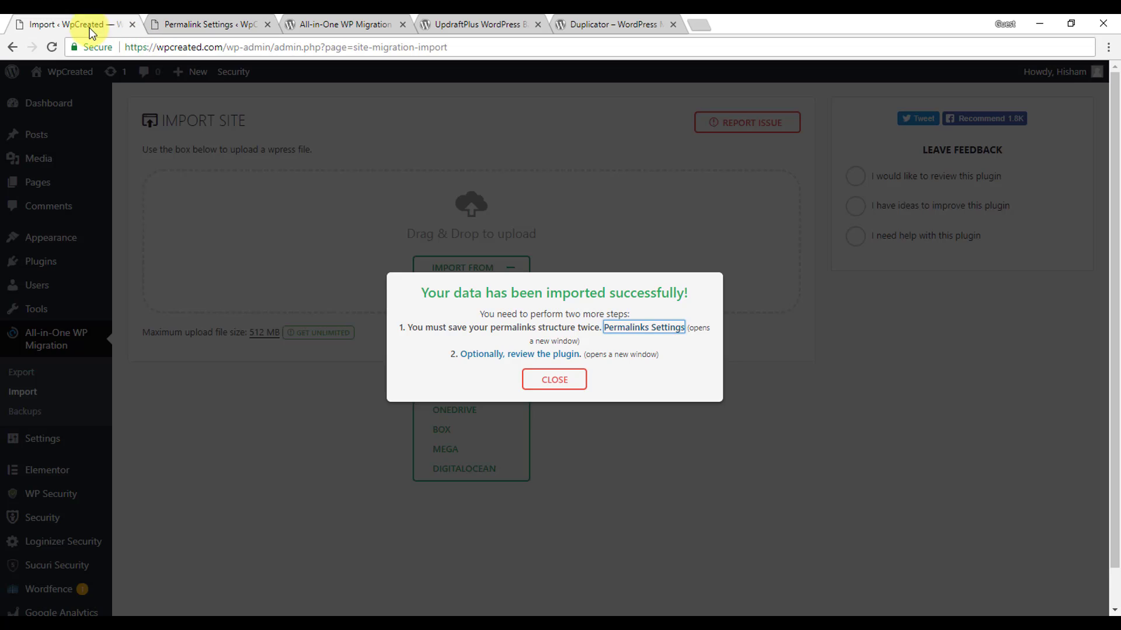
click(553, 382)
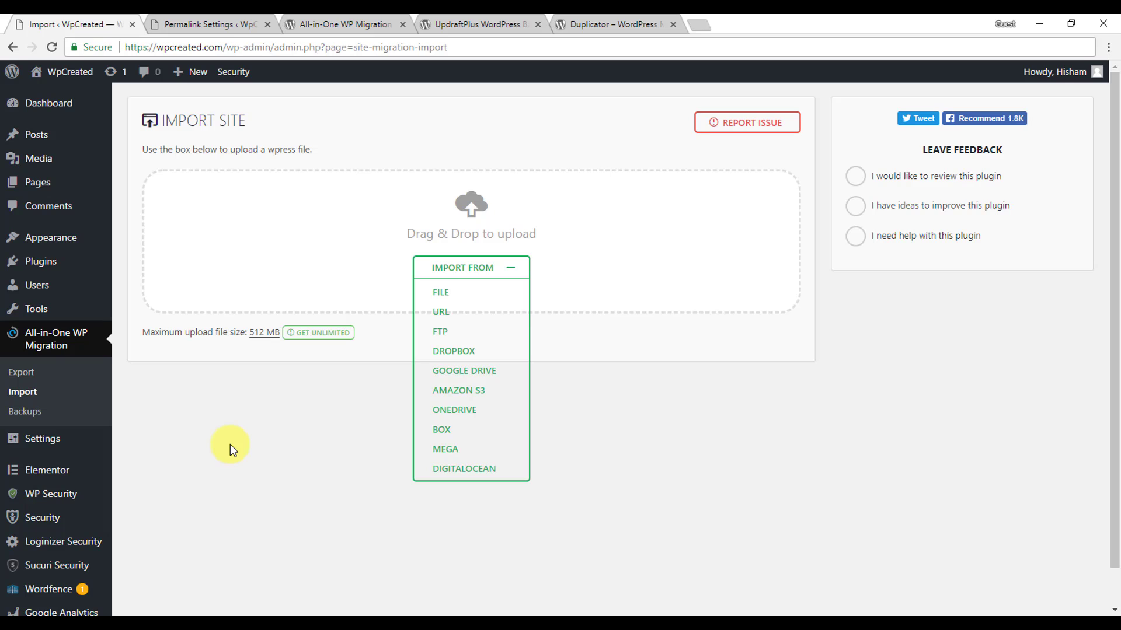
Step: Check the posts list for the deleted posts Backup 1 and Backup 2, and return to All-in-One WP Migration
mouse_move(62, 141)
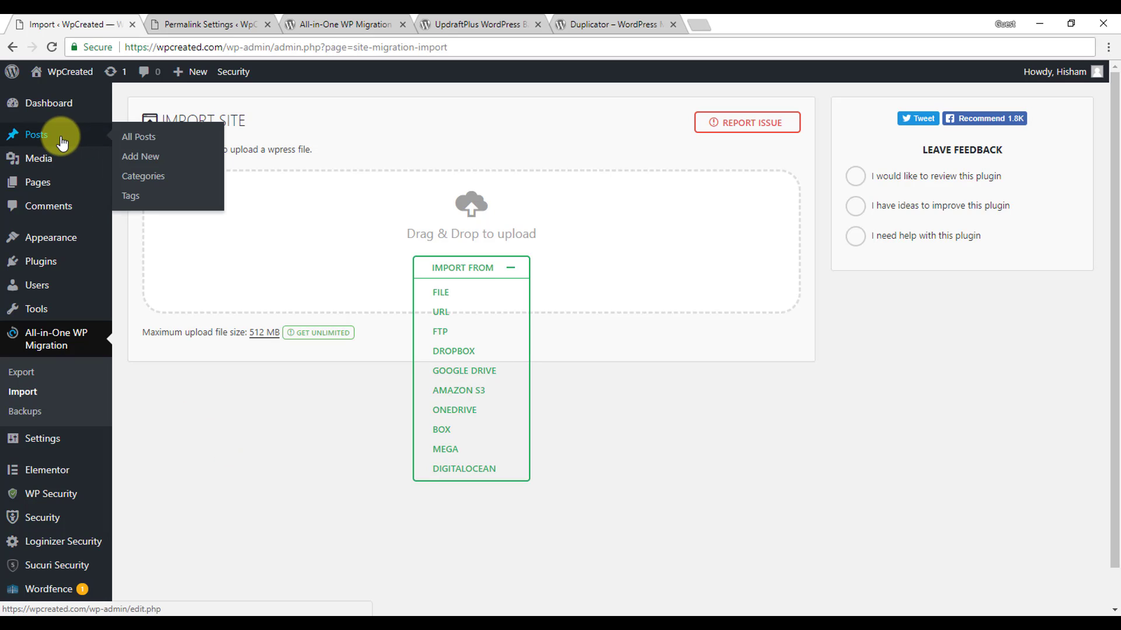
click(62, 141)
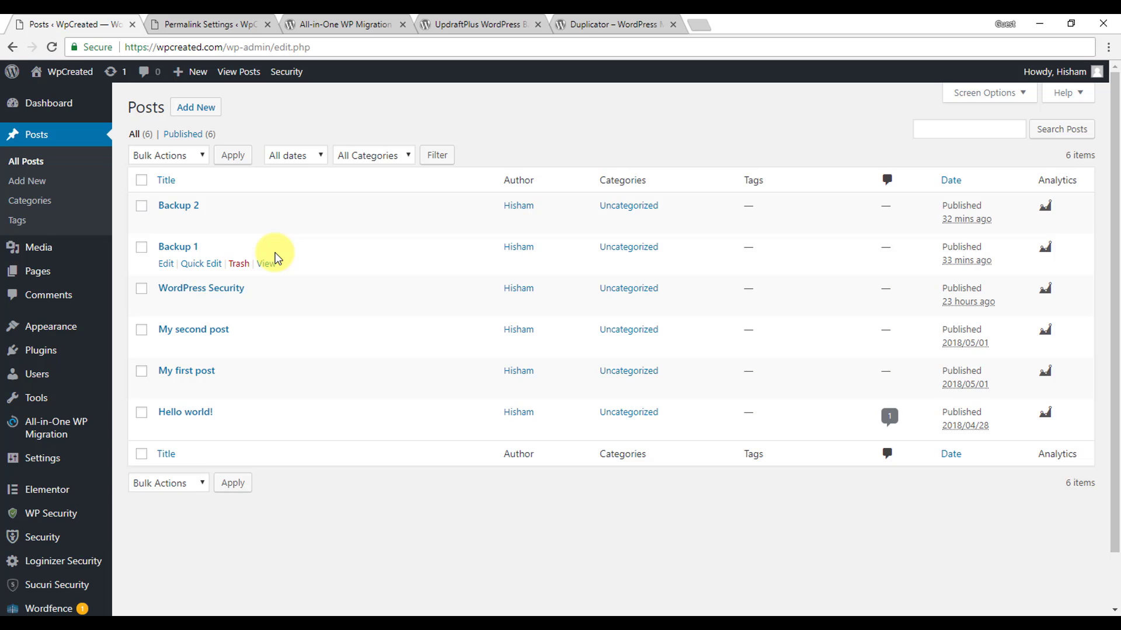
click(49, 438)
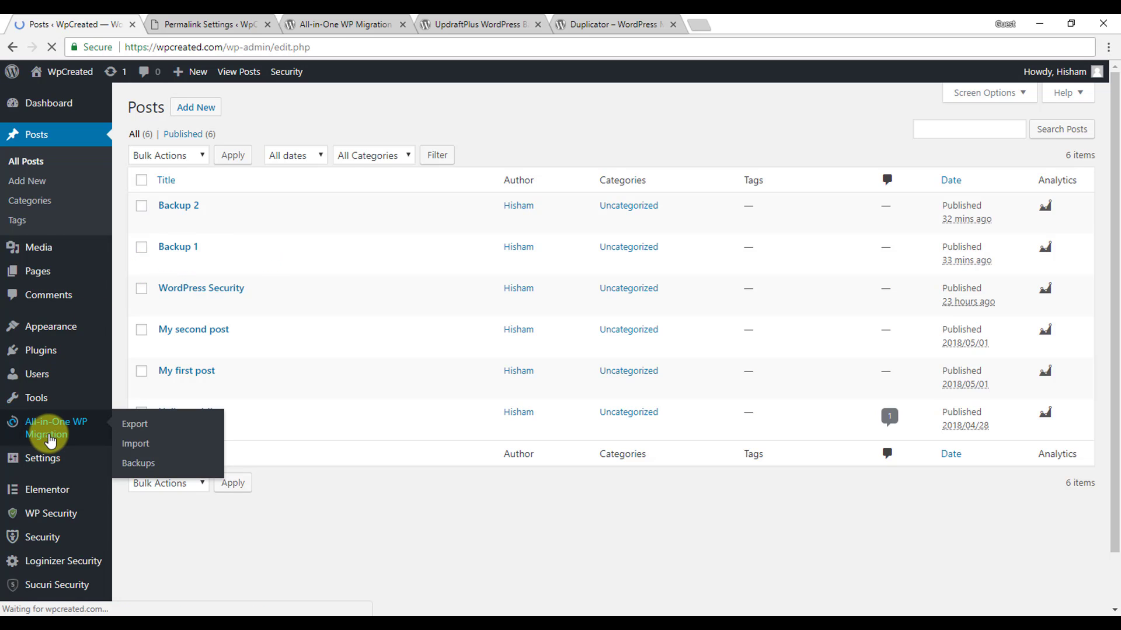